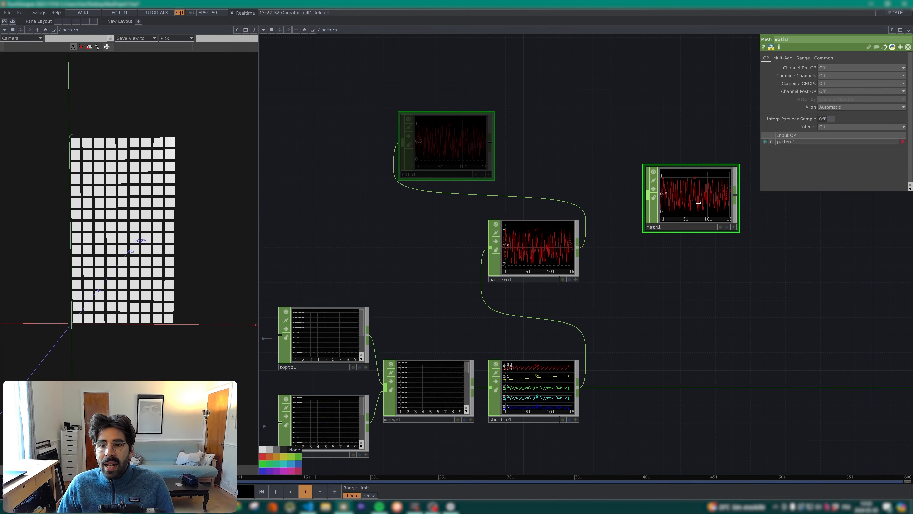
Step: Select the rectangle1 operator and switch the mode of its Corner Radius parameter holding the fetchStamp('cr', 0) expression
{"action": "scroll", "coordinate": [606, 304], "scroll_direction": "down", "scroll_amount": 10}
{"action": "scroll", "coordinate": [424, 358], "scroll_direction": "up", "scroll_amount": 10}
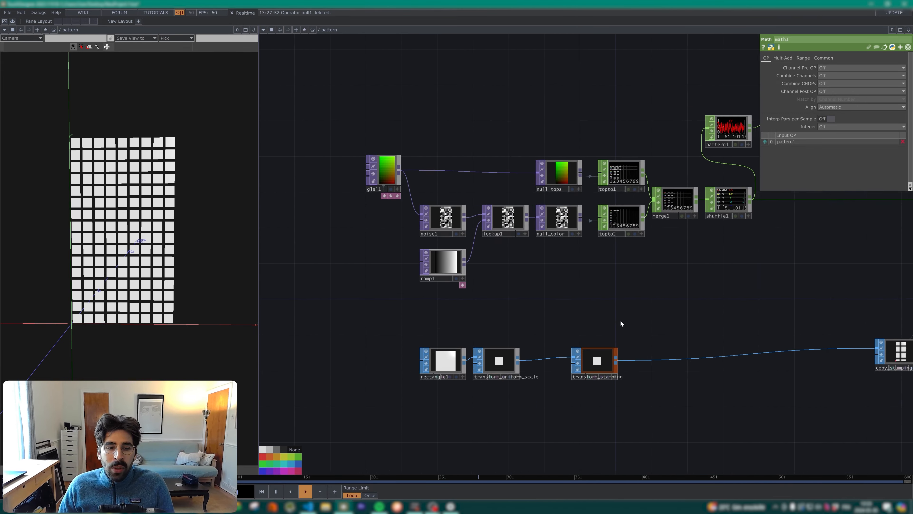
{"action": "left_click", "coordinate": [518, 334]}
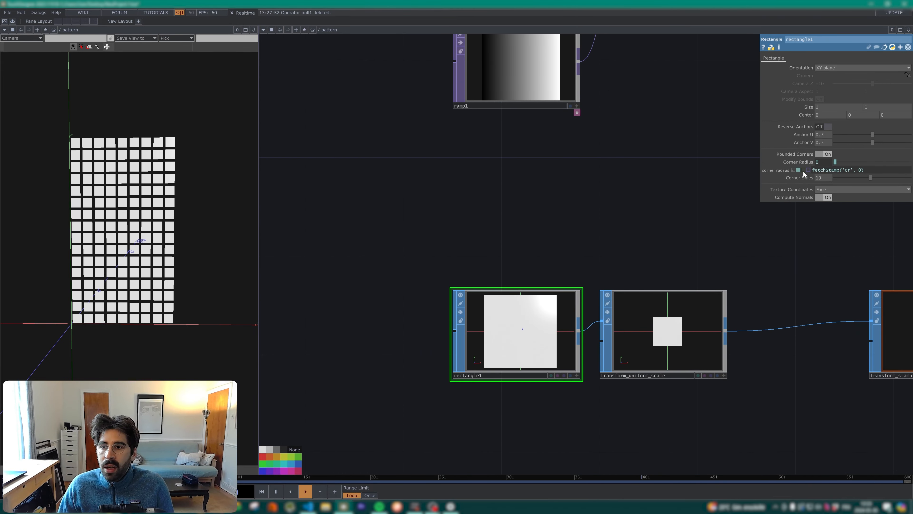
{"action": "left_click", "coordinate": [795, 170]}
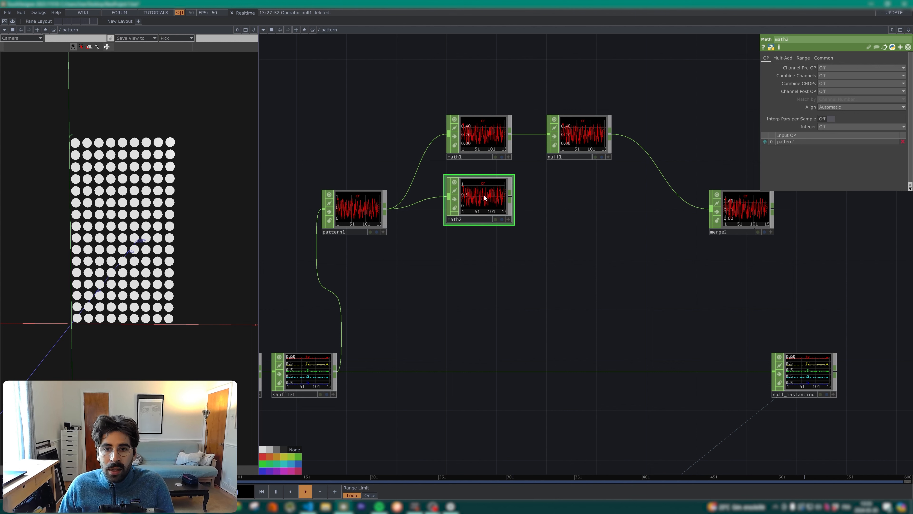
Step: Set the To Range of math2 to 0.5 and 1.1
{"action": "scroll", "coordinate": [490, 200], "scroll_direction": "up", "scroll_amount": 3}
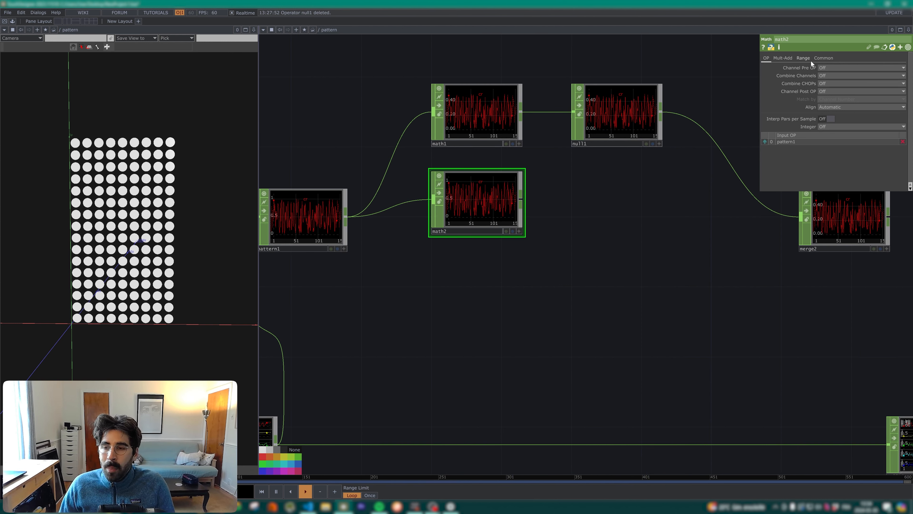
{"action": "left_click", "coordinate": [803, 58]}
{"action": "left_click", "coordinate": [832, 76]}
{"action": "type", "text": ".5"}
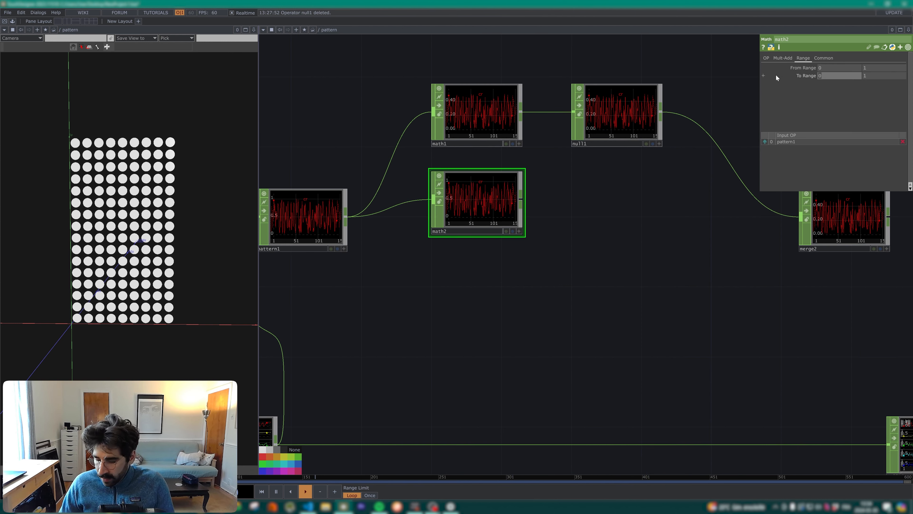
{"action": "key", "text": "Tab"}
{"action": "type", "text": "1.5"}
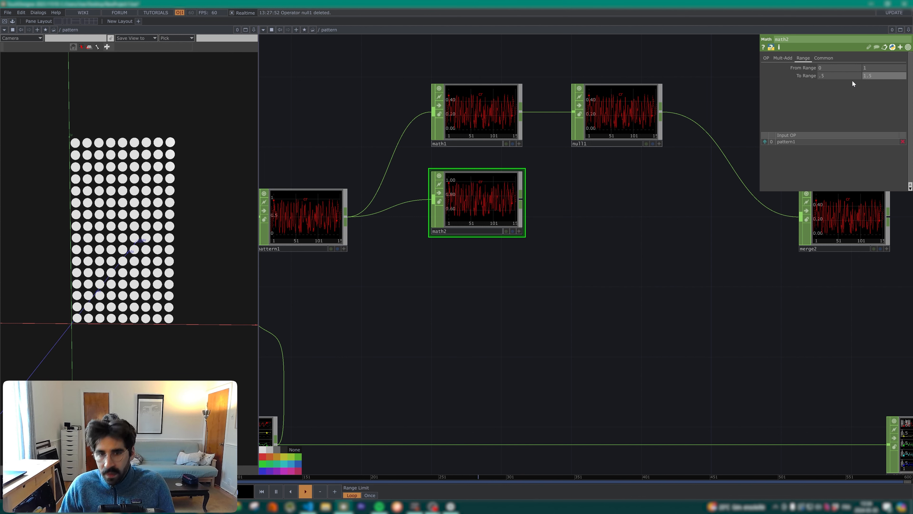
{"action": "key", "text": "BackSpace"}
{"action": "type", "text": "1"}
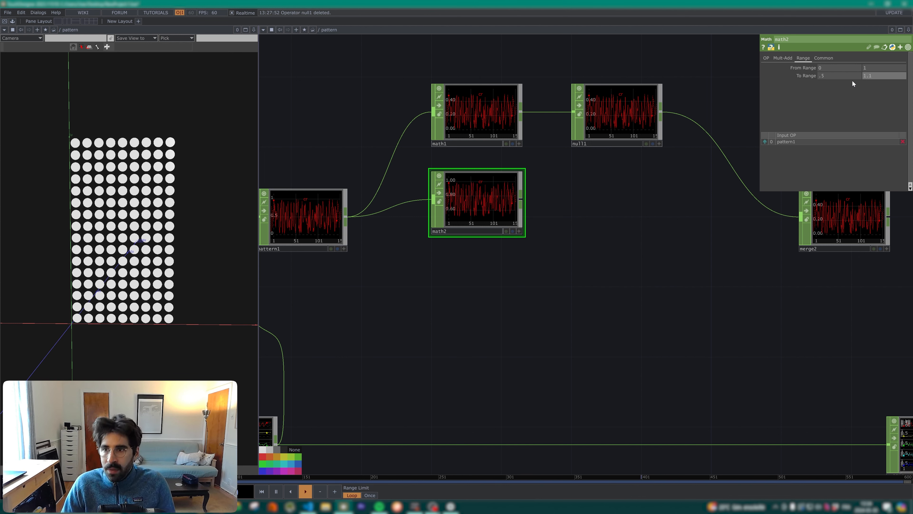
{"action": "left_click", "coordinate": [665, 196]}
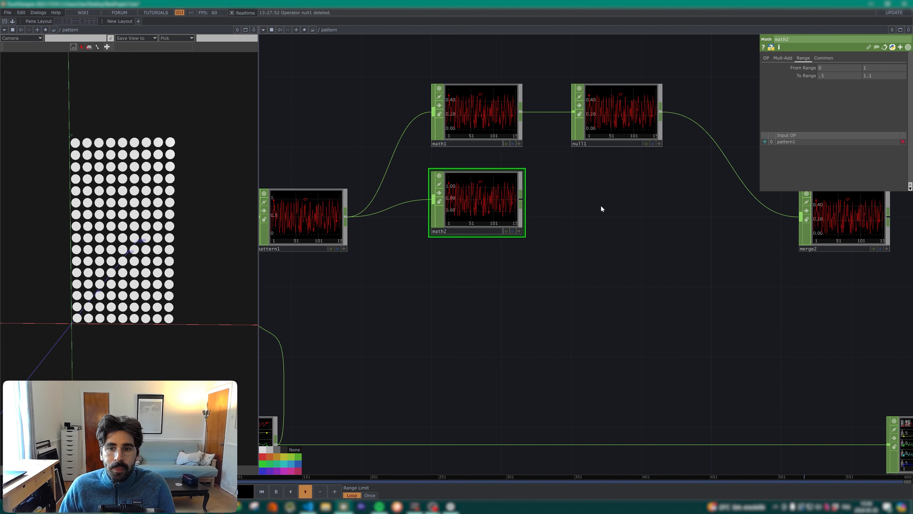
Step: Add a Limit CHOP after math2 and place it beside math2 in the network
{"action": "left_click_drag", "start_coordinate": [662, 215], "coordinate": [581, 240]}
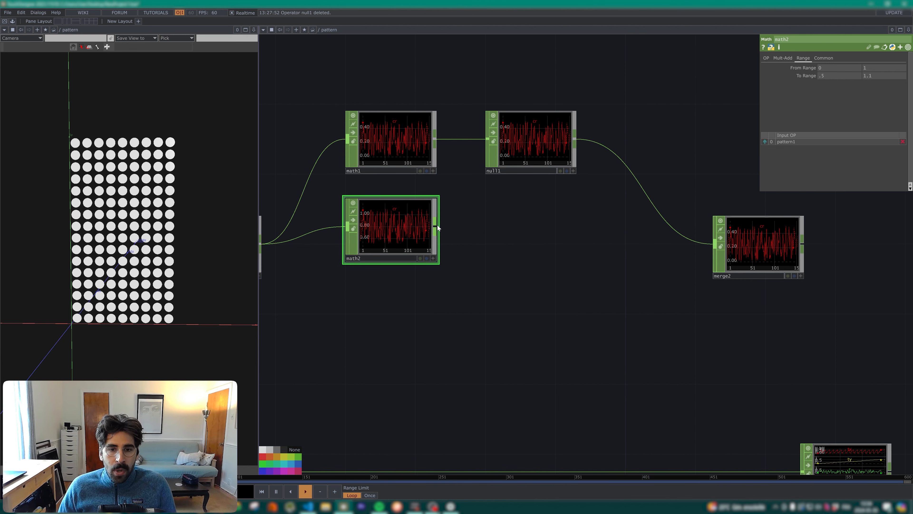
{"action": "scroll", "coordinate": [428, 216], "scroll_direction": "up", "scroll_amount": 1}
{"action": "scroll", "coordinate": [384, 226], "scroll_direction": "up", "scroll_amount": 1}
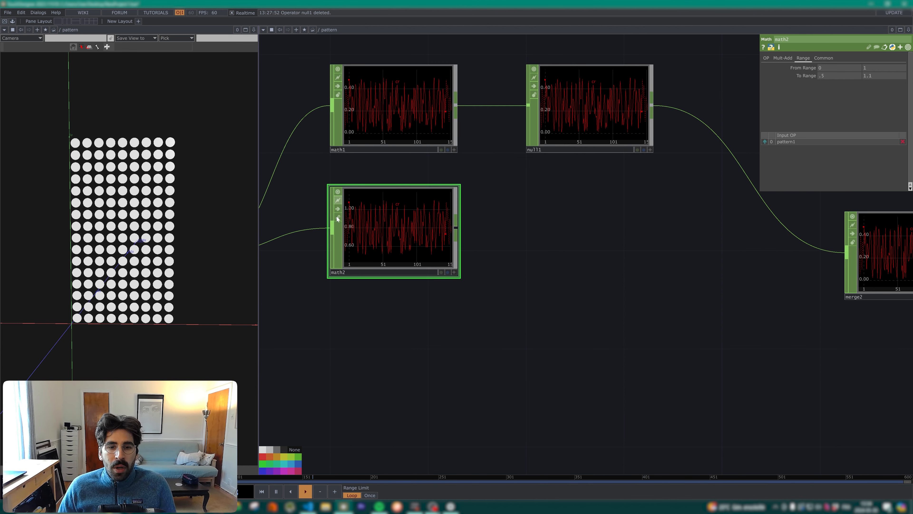
{"action": "right_click", "coordinate": [456, 227]}
{"action": "type", "text": "limit"}
{"action": "key", "text": "Return"}
{"action": "left_click", "coordinate": [566, 231]}
{"action": "left_click_drag", "start_coordinate": [539, 316], "coordinate": [577, 333]}
Step: Quantize limit1's values with the Round option and a value step of 0.1
{"action": "left_click", "coordinate": [788, 58]}
{"action": "left_click", "coordinate": [827, 67]}
{"action": "left_click", "coordinate": [823, 95]}
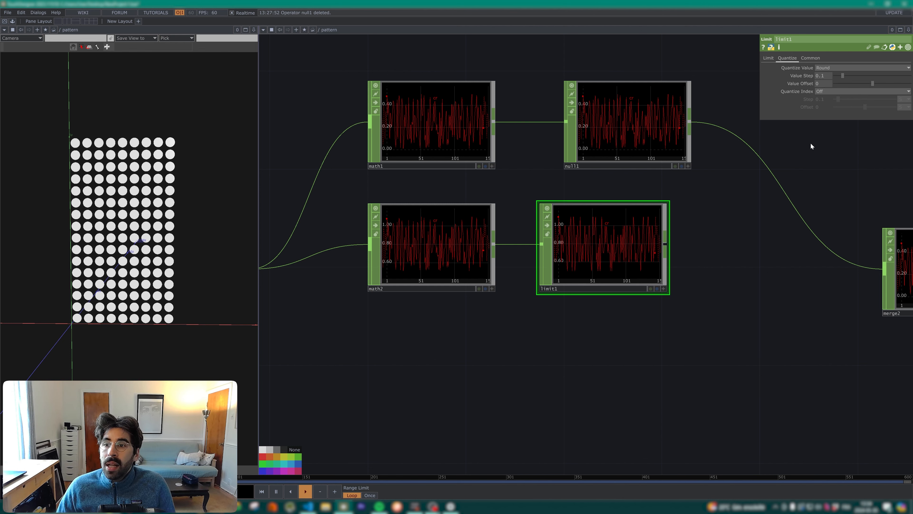
{"action": "left_click_drag", "start_coordinate": [810, 144], "coordinate": [760, 141]}
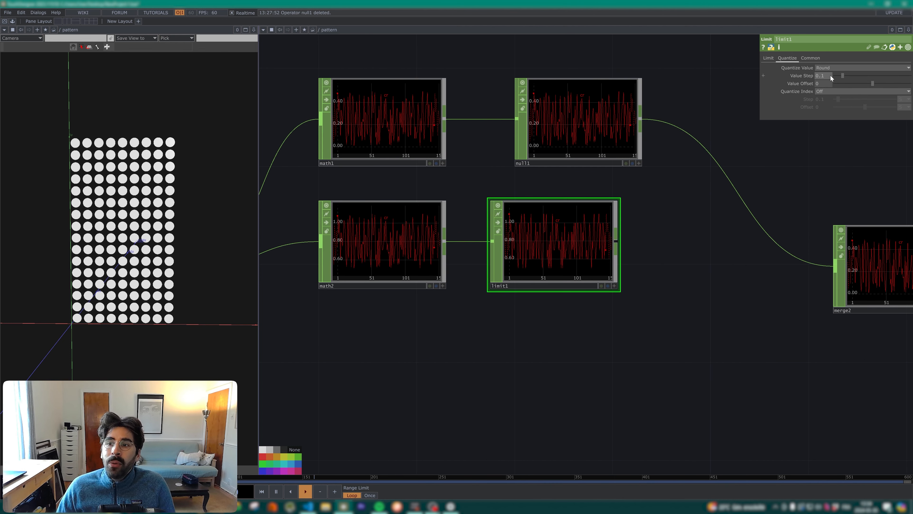
{"action": "left_click_drag", "start_coordinate": [711, 244], "coordinate": [641, 188]}
{"action": "mouse_move", "coordinate": [428, 194]}
{"action": "left_mouse_down"}
{"action": "mouse_move", "coordinate": [453, 193]}
{"action": "mouse_move", "coordinate": [428, 194]}
{"action": "left_mouse_up"}
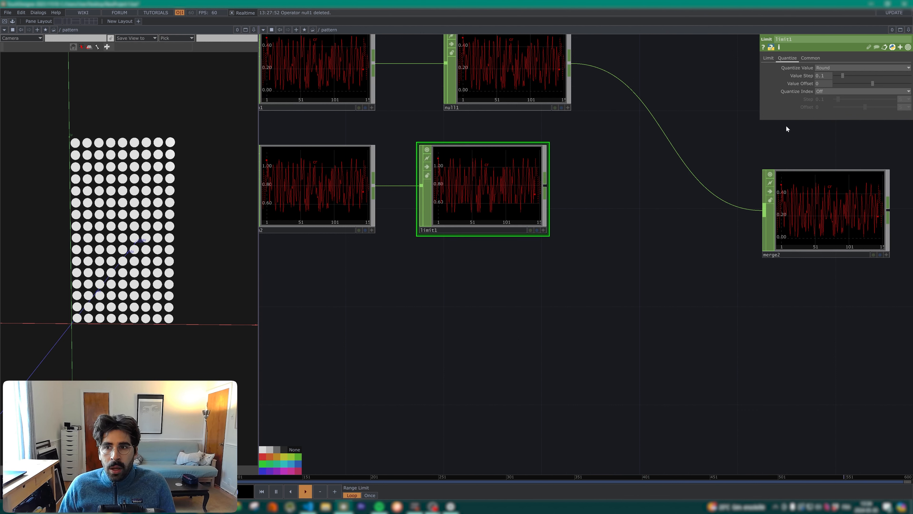
{"action": "key", "text": "Return"}
{"action": "scroll", "coordinate": [473, 173], "scroll_direction": "up", "scroll_amount": 3}
{"action": "left_click", "coordinate": [824, 75]}
{"action": "type", "text": "0.1"}
{"action": "key", "text": "Return"}
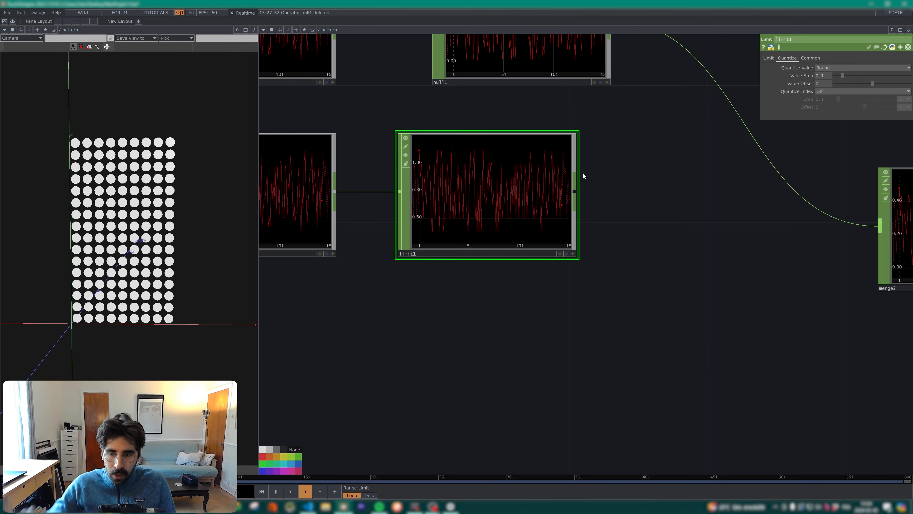
Step: Add a Rename CHOP after limit1 that renames the channel to pscale, and connect it to merge2
{"action": "scroll", "coordinate": [583, 172], "scroll_direction": "down", "scroll_amount": 3}
{"action": "scroll", "coordinate": [576, 194], "scroll_direction": "up", "scroll_amount": 1}
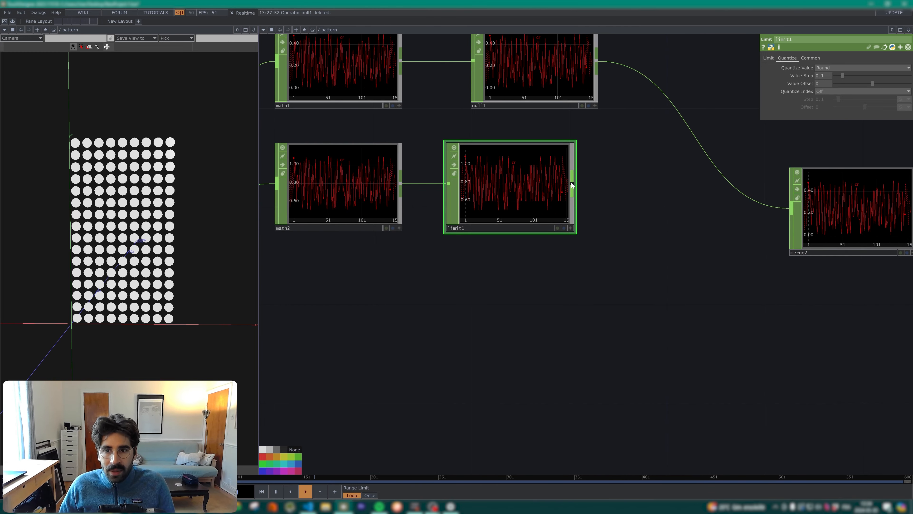
{"action": "right_click", "coordinate": [573, 183]}
{"action": "type", "text": "rena"}
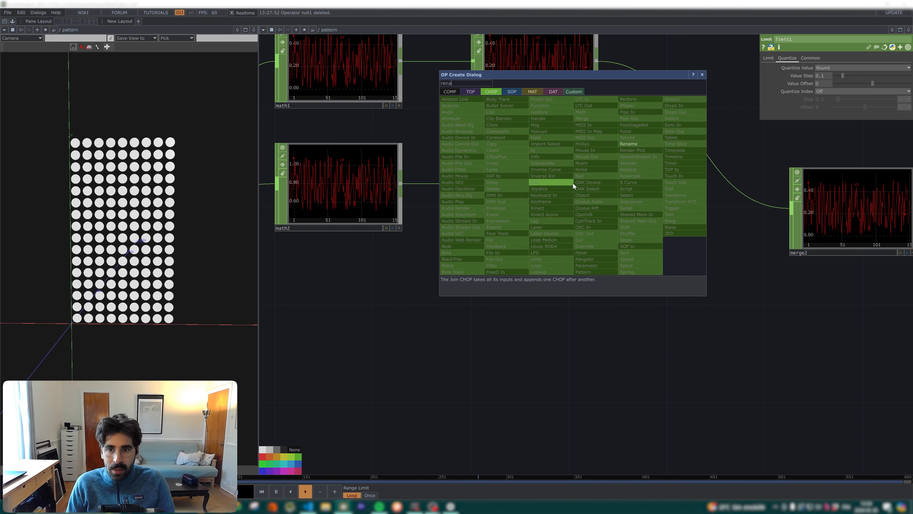
{"action": "left_click", "coordinate": [648, 145]}
{"action": "left_click", "coordinate": [672, 180]}
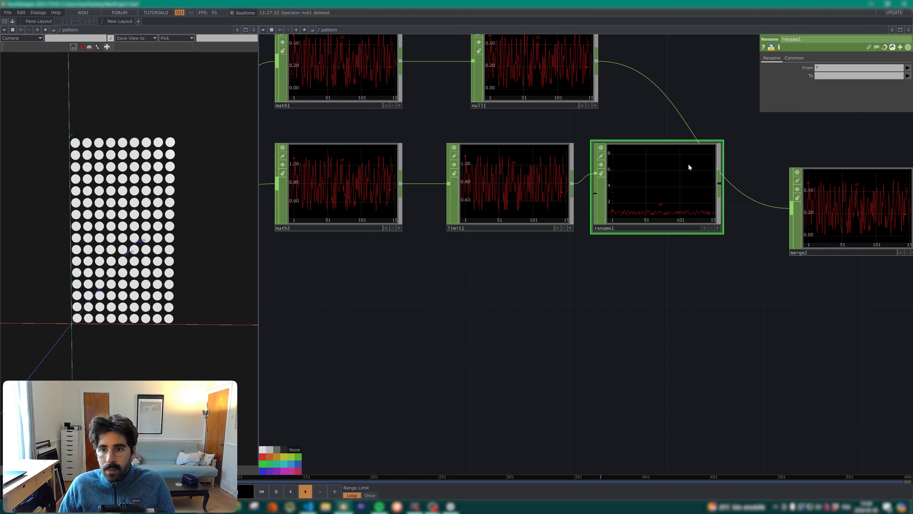
{"action": "left_click", "coordinate": [832, 77]}
{"action": "type", "text": "pscale"}
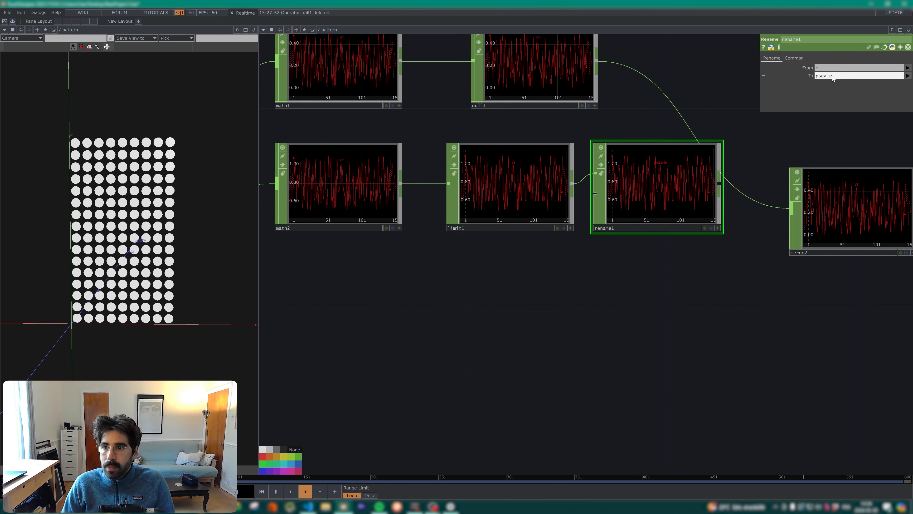
{"action": "left_click_drag", "start_coordinate": [719, 183], "coordinate": [791, 209]}
Step: Rewire rename1 between pattern1 and math2, and connect limit1's output to merge2
{"action": "scroll", "coordinate": [837, 129], "scroll_direction": "down", "scroll_amount": 3}
{"action": "left_click", "coordinate": [305, 188]}
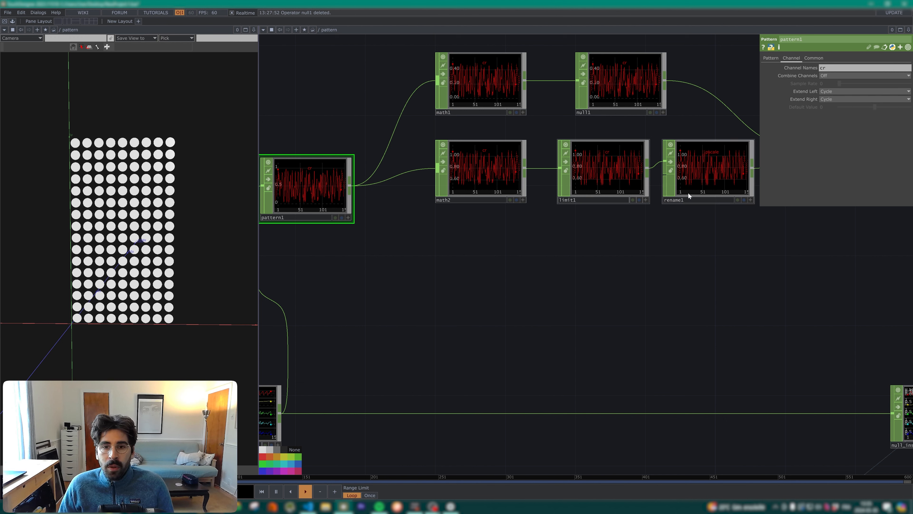
{"action": "left_click_drag", "start_coordinate": [713, 184], "coordinate": [625, 272]}
{"action": "left_click_drag", "start_coordinate": [350, 185], "coordinate": [437, 168]}
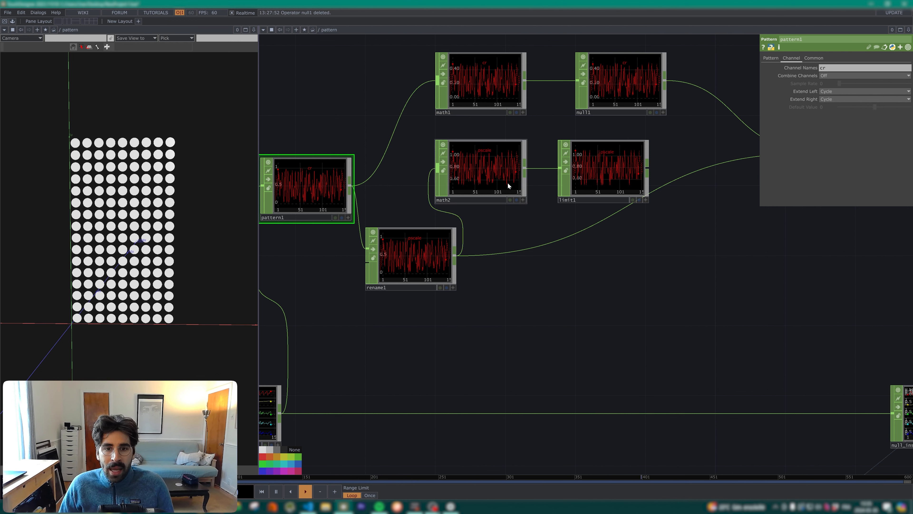
{"action": "left_click_drag", "start_coordinate": [651, 170], "coordinate": [678, 179]}
Step: Arrange rename1, math2 and limit1 in one evenly spaced row between pattern1 and merge2
{"action": "left_click_drag", "start_coordinate": [706, 230], "coordinate": [452, 161]}
{"action": "left_click_drag", "start_coordinate": [648, 235], "coordinate": [644, 209]}
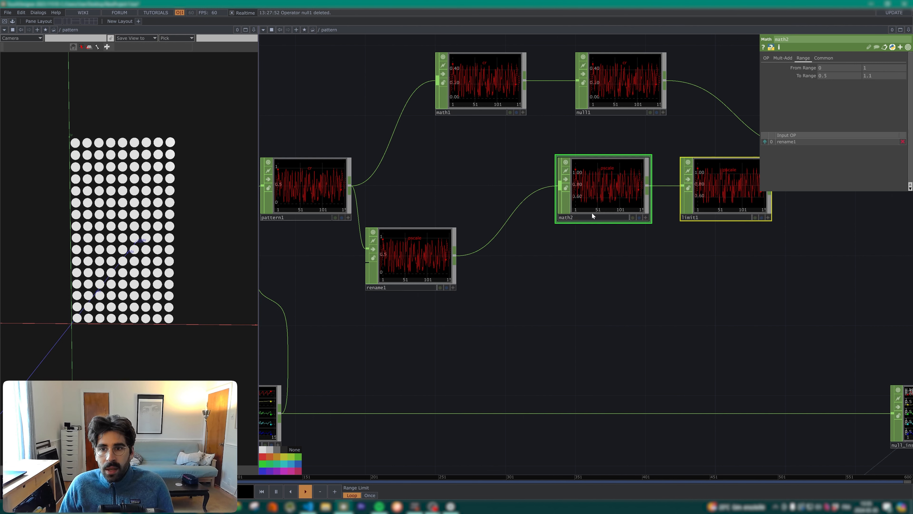
{"action": "left_click_drag", "start_coordinate": [405, 259], "coordinate": [459, 189]}
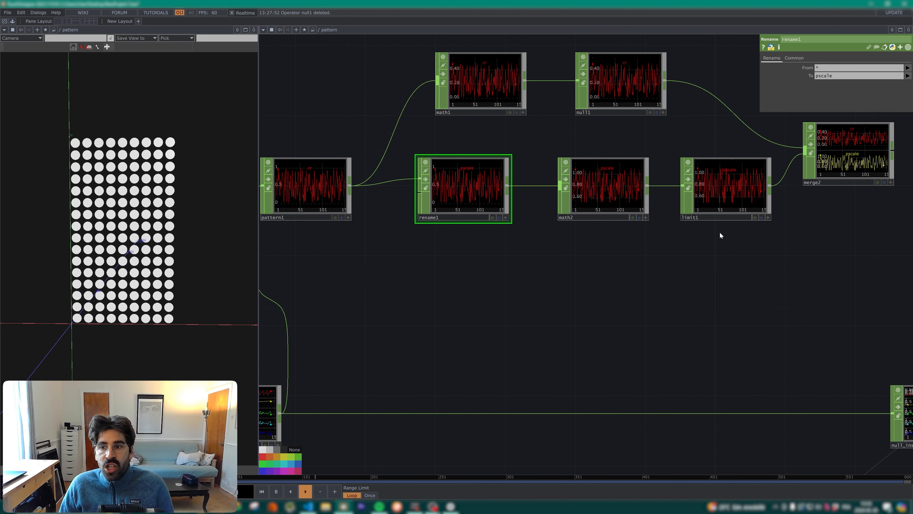
{"action": "left_click_drag", "start_coordinate": [616, 209], "coordinate": [601, 209]}
{"action": "left_click_drag", "start_coordinate": [691, 193], "coordinate": [654, 193]}
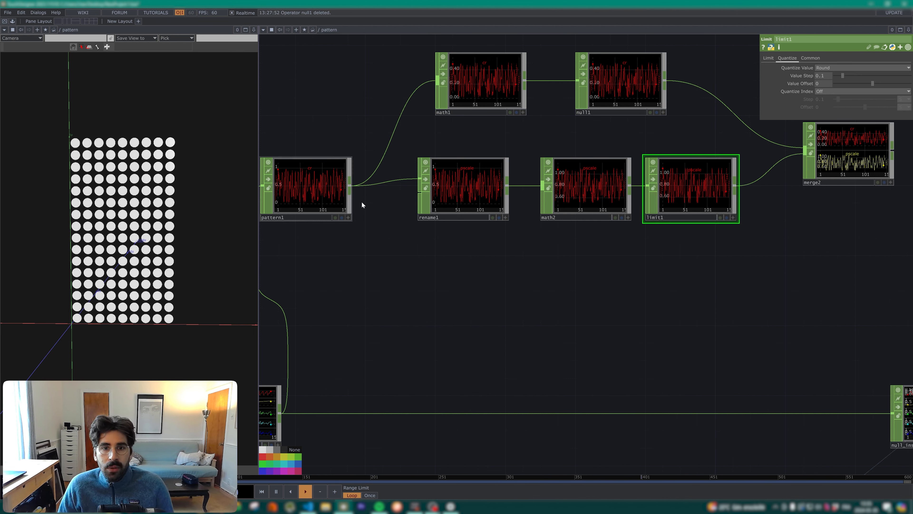
Step: Branch a second Rename CHOP off pattern1 below rename1 and rename its channel to rz
{"action": "right_click", "coordinate": [349, 186]}
{"action": "left_click", "coordinate": [406, 146]}
{"action": "left_click", "coordinate": [431, 252]}
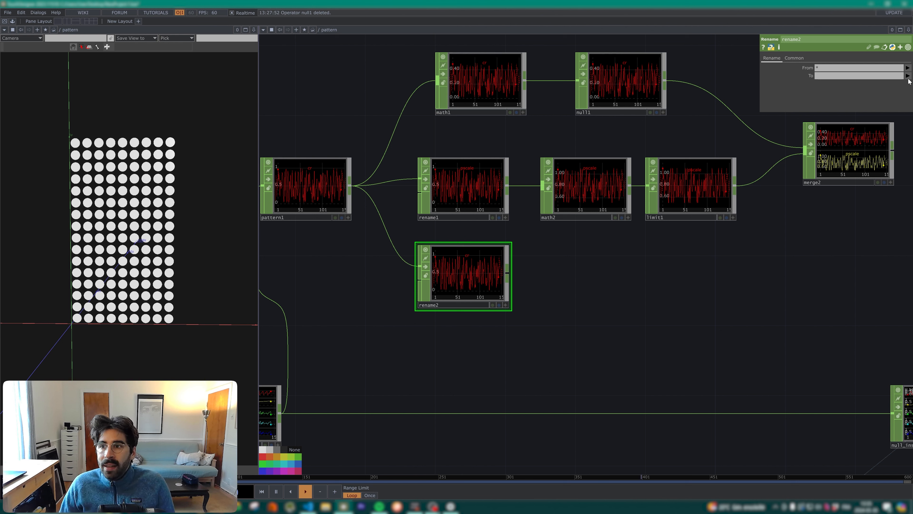
{"action": "left_click", "coordinate": [862, 74]}
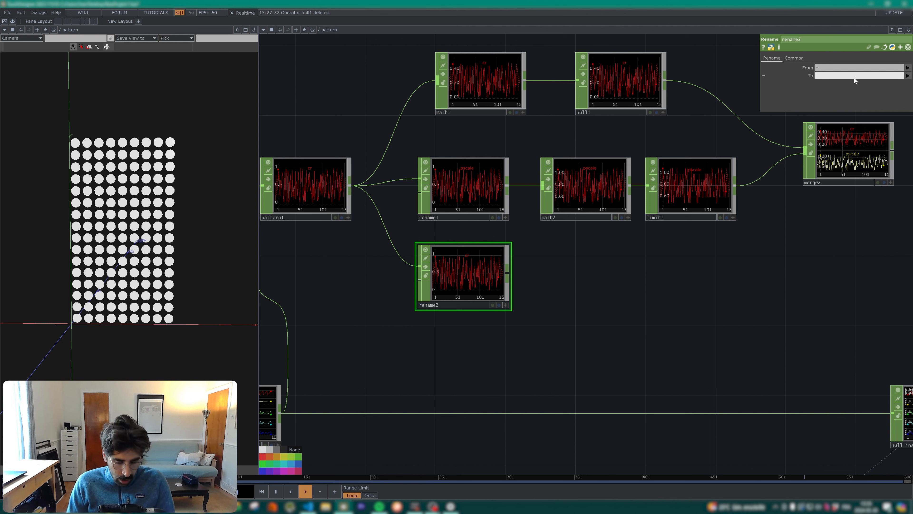
{"action": "type", "text": "rz"}
{"action": "key", "text": "Return"}
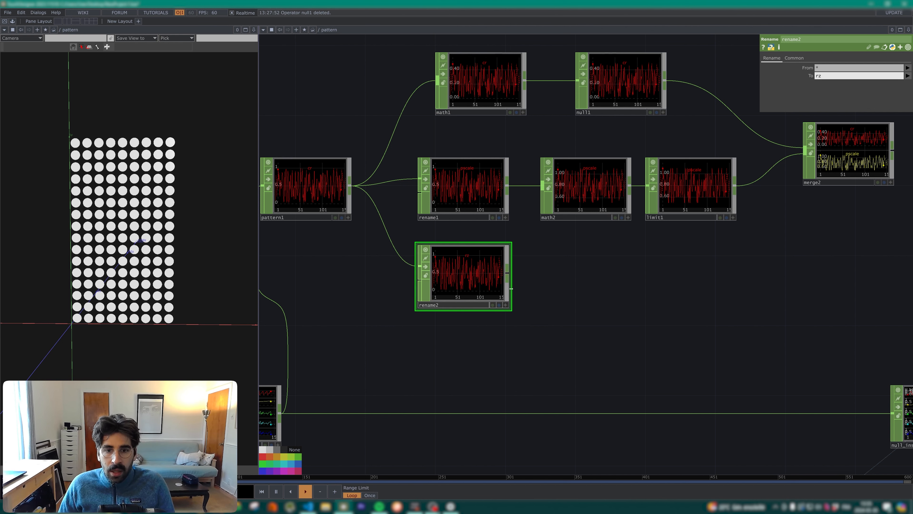
Step: Add a Math CHOP after rename2 and place it below math2
{"action": "key", "text": "Tab"}
{"action": "type", "text": "math"}
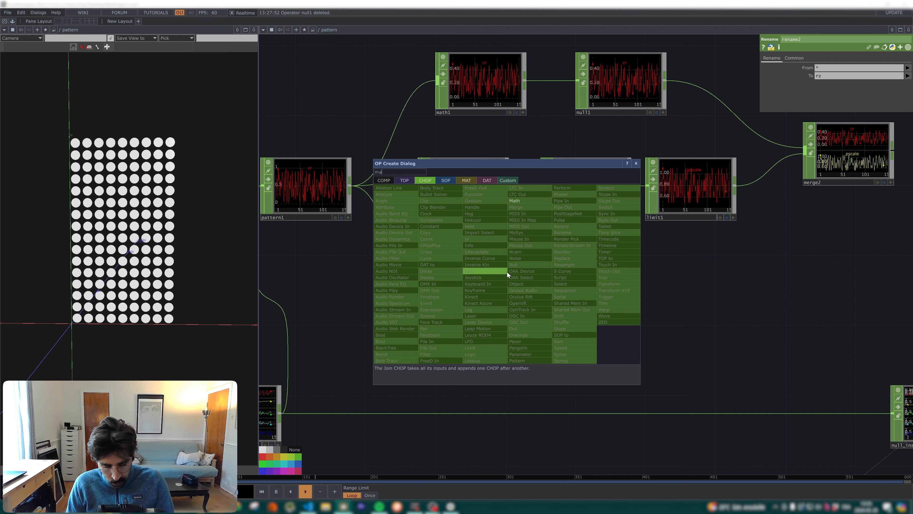
{"action": "key", "text": "Return"}
{"action": "left_click", "coordinate": [506, 272]}
{"action": "left_click_drag", "start_coordinate": [506, 271], "coordinate": [596, 273]}
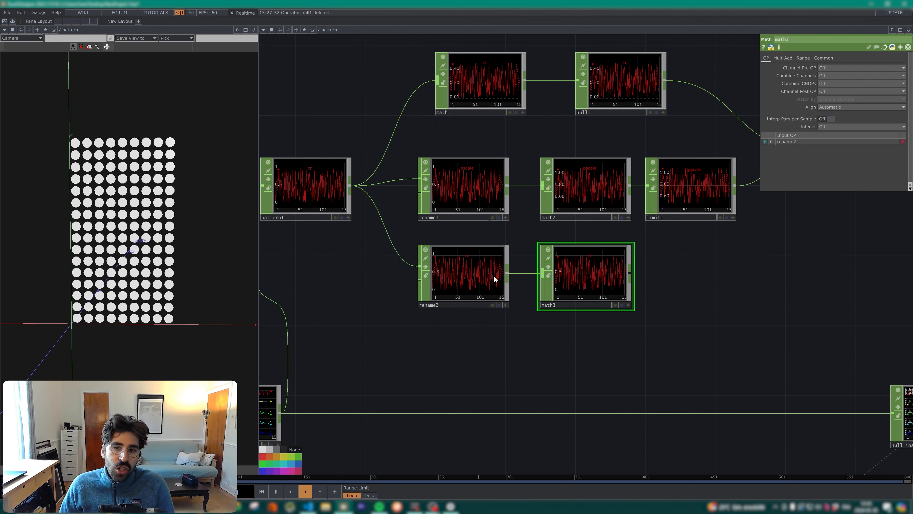
Step: Set the To Range of the Math CHOP after rename2 to -180 and 180
{"action": "left_click", "coordinate": [467, 269]}
{"action": "left_click", "coordinate": [586, 260]}
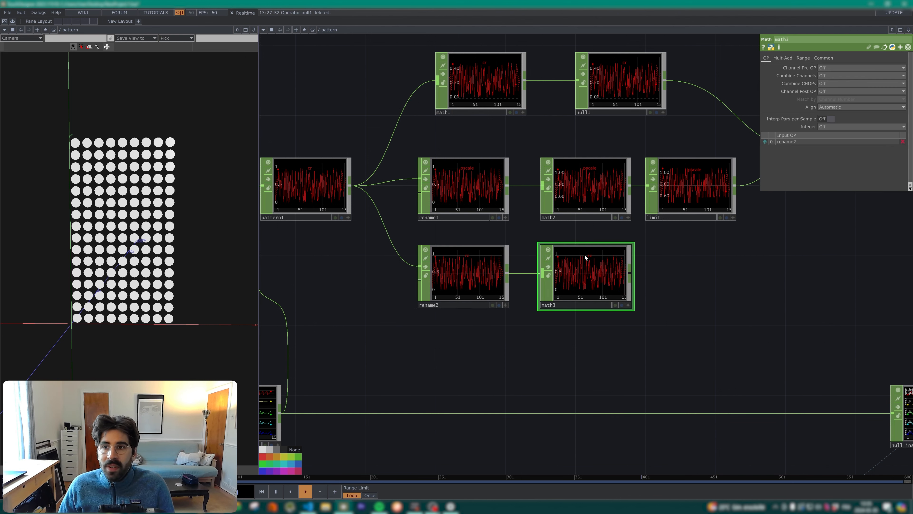
{"action": "left_click", "coordinate": [803, 58]}
{"action": "type", "text": "-"}
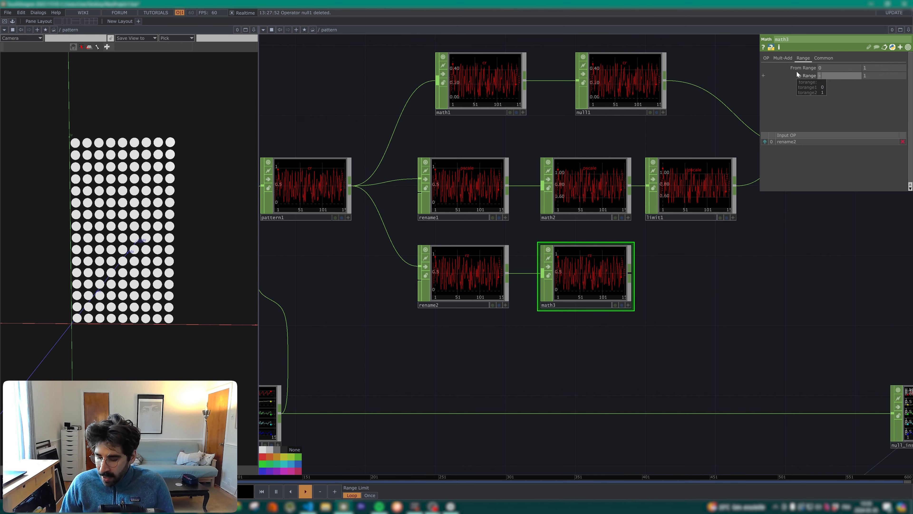
{"action": "type", "text": "180"}
{"action": "key", "text": "Tab"}
{"action": "type", "text": "18"}
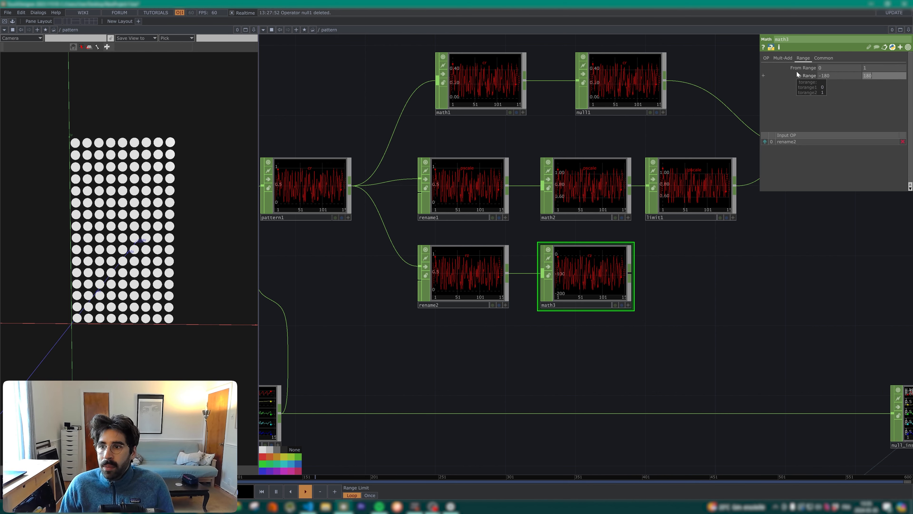
{"action": "key", "text": "Return"}
Step: Add a Limit CHOP after math3, quantized with Round and a value step of 45
{"action": "left_click_drag", "start_coordinate": [659, 243], "coordinate": [573, 211]}
{"action": "right_click", "coordinate": [544, 242]}
{"action": "type", "text": "45"}
Step: Connect limit2 to merge2 and align merge2 with the limit1 row
{"action": "left_click_drag", "start_coordinate": [683, 269], "coordinate": [554, 270]}
{"action": "left_click_drag", "start_coordinate": [519, 242], "coordinate": [588, 120]}
{"action": "left_click_drag", "start_coordinate": [611, 137], "coordinate": [594, 172]}
{"action": "mouse_move", "coordinate": [608, 176]}
{"action": "middle_mouse_down"}
{"action": "mouse_move", "coordinate": [595, 178]}
{"action": "mouse_move", "coordinate": [621, 168]}
{"action": "middle_mouse_up"}
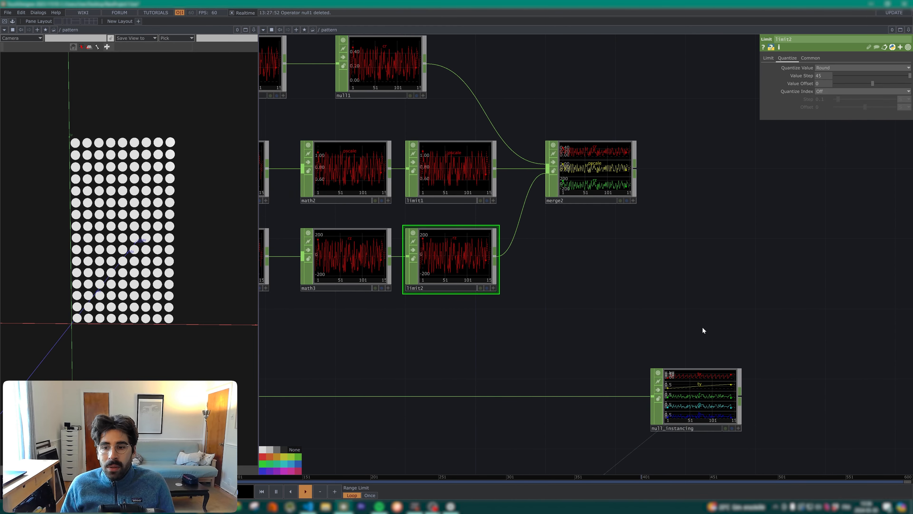
Step: Add a Merge CHOP after merge2 and place it below merge2
{"action": "scroll", "coordinate": [695, 320], "scroll_direction": "down", "scroll_amount": 3}
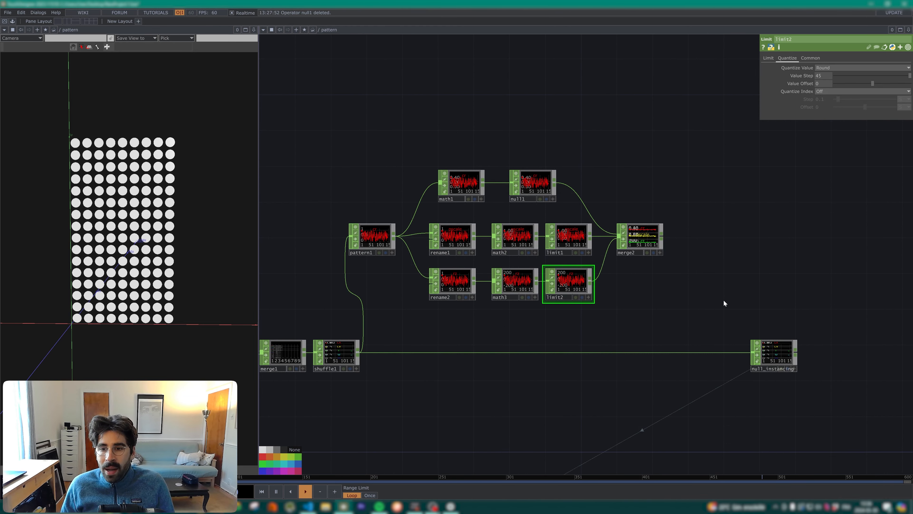
{"action": "right_click", "coordinate": [663, 238]}
{"action": "type", "text": "merr"}
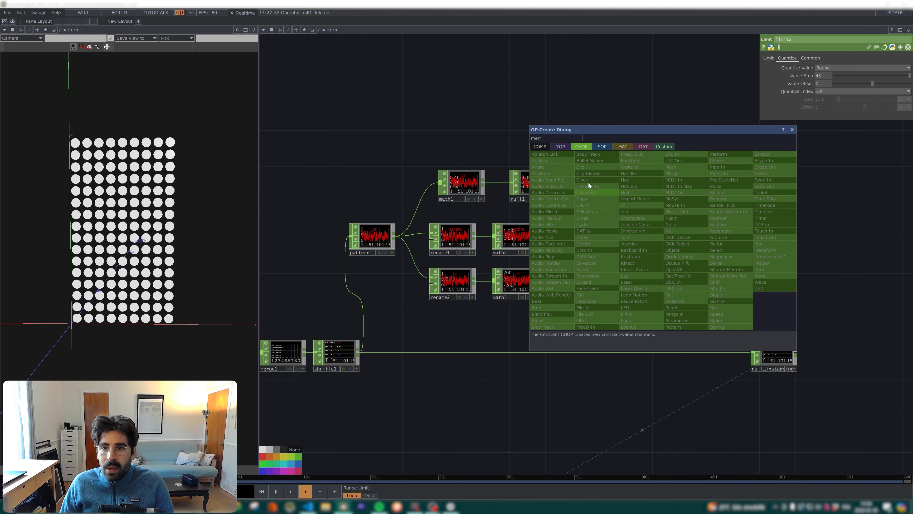
{"action": "key", "text": "BackSpace"}
{"action": "type", "text": "gre"}
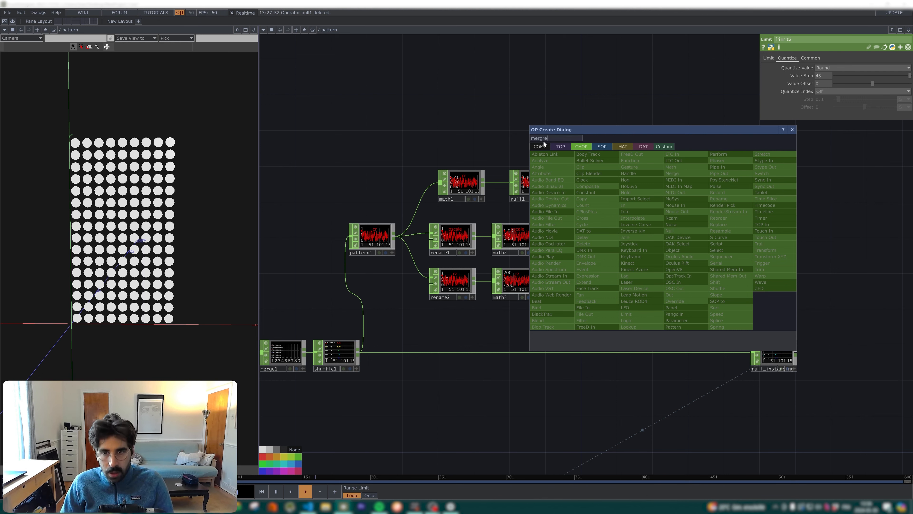
{"action": "key", "text": "BackSpace"}
{"action": "type", "text": "r"}
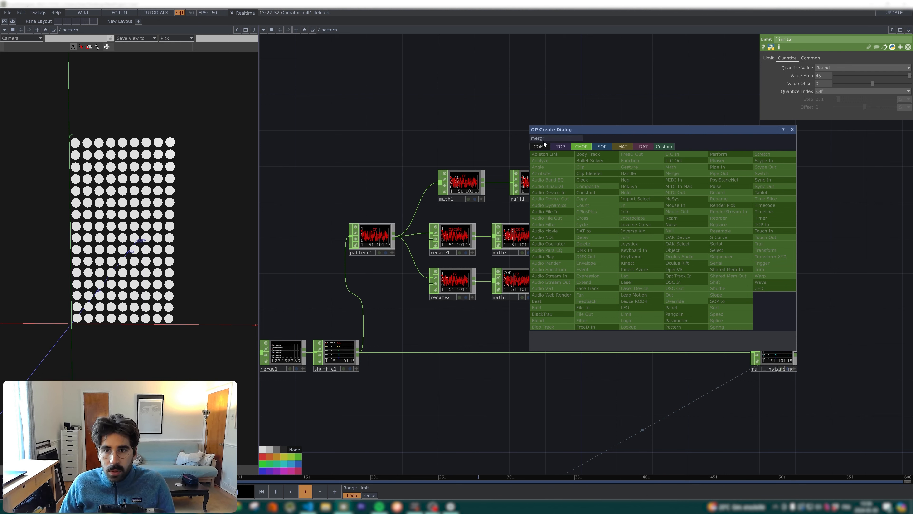
{"action": "key", "text": "BackSpace"}
{"action": "type", "text": "e"}
{"action": "key", "text": "Return"}
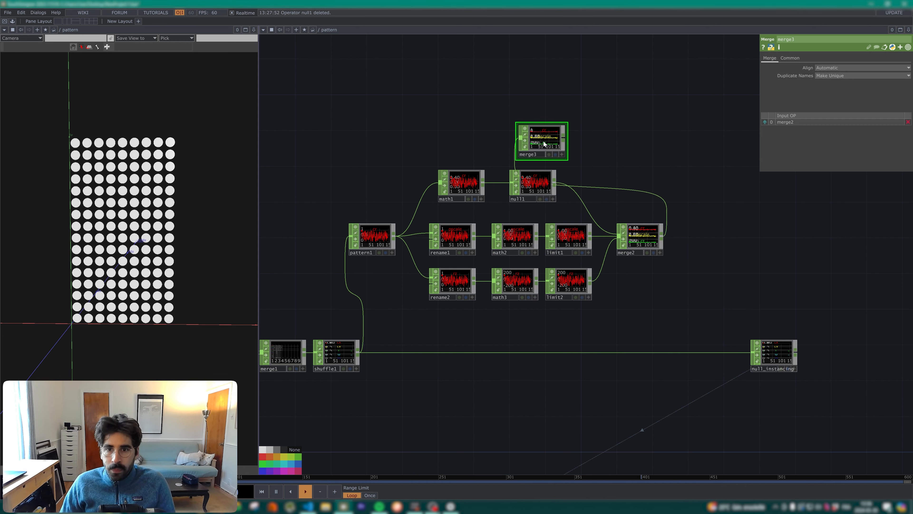
{"action": "left_click", "coordinate": [713, 305]}
Step: Connect shuffle1 as the second input of merge3 and insert merge3 into the chain just before null_instancing
{"action": "left_click", "coordinate": [358, 352]}
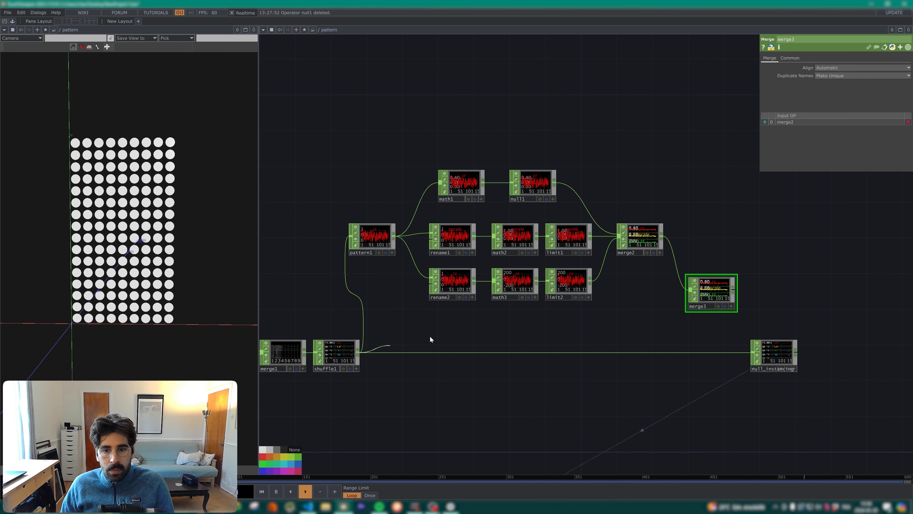
{"action": "left_click", "coordinate": [691, 302]}
{"action": "left_click_drag", "start_coordinate": [704, 302], "coordinate": [713, 352]}
{"action": "left_click", "coordinate": [717, 317]}
{"action": "left_click", "coordinate": [724, 350]}
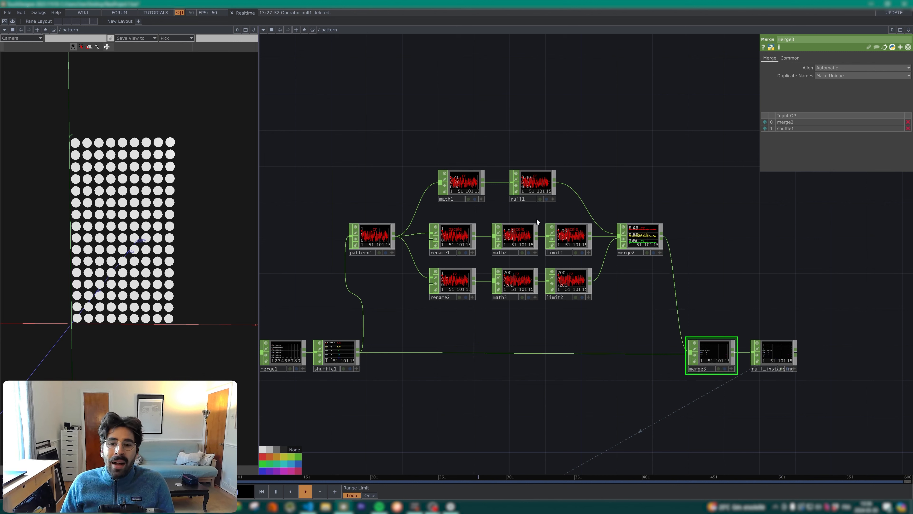
Step: Name the stamp parameters 2, 3 and 4 of copy_stamping cr, pscale and rz, adding a parameter block for rz
{"action": "left_click_drag", "start_coordinate": [683, 219], "coordinate": [628, 175]}
{"action": "left_click_drag", "start_coordinate": [755, 338], "coordinate": [700, 279]}
{"action": "right_click_drag", "start_coordinate": [651, 456], "coordinate": [373, 384]}
{"action": "left_click_drag", "start_coordinate": [397, 400], "coordinate": [657, 416]}
{"action": "left_click_drag", "start_coordinate": [724, 373], "coordinate": [717, 268]}
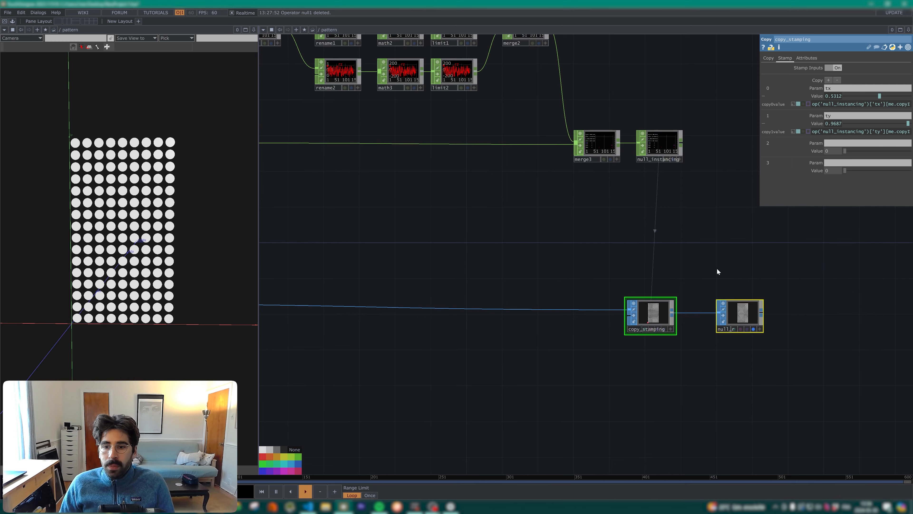
{"action": "left_click", "coordinate": [654, 313]}
{"action": "left_click", "coordinate": [844, 143]}
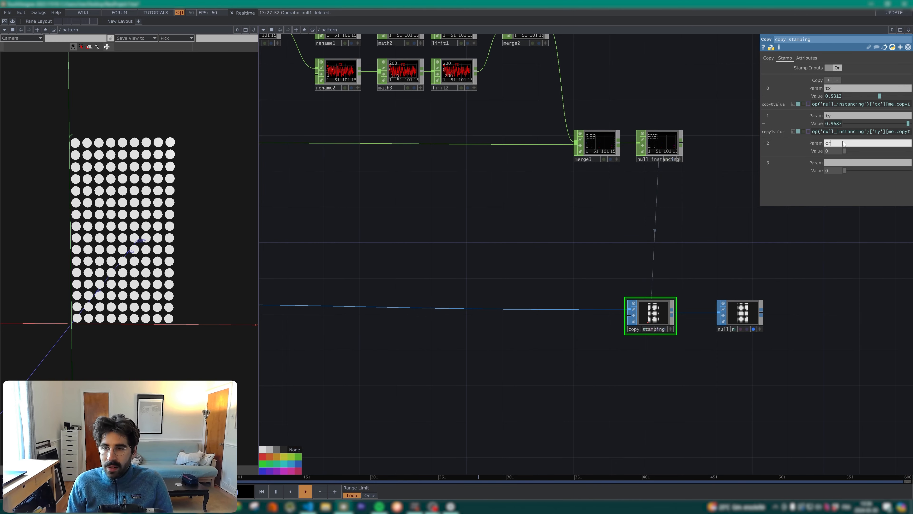
{"action": "key", "text": "Tab"}
{"action": "type", "text": "psc"}
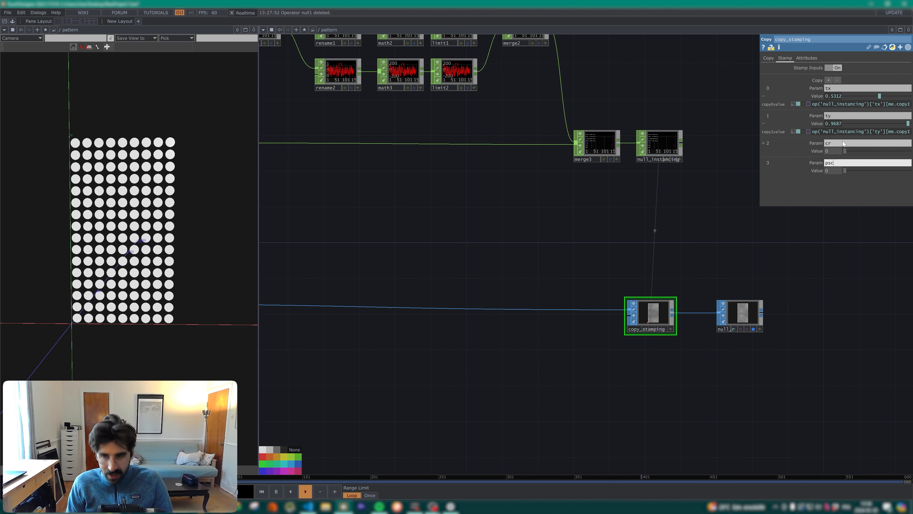
{"action": "type", "text": "ale"}
{"action": "key", "text": "Return"}
{"action": "left_click", "coordinate": [830, 81]}
{"action": "left_click", "coordinate": [832, 182]}
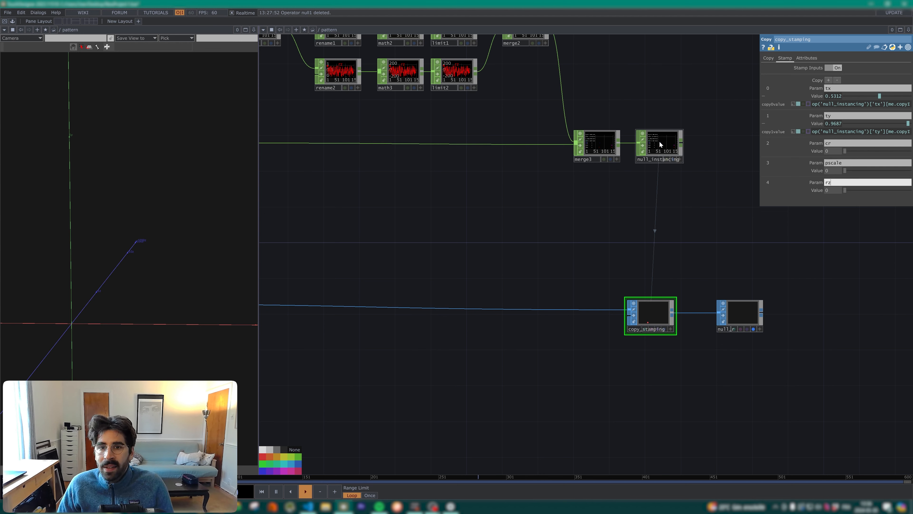
Step: Copy the ty stamp expression into the cr, pscale and rz values of copy_stamping and expand the three values to show their expressions
{"action": "left_click_drag", "start_coordinate": [508, 124], "coordinate": [516, 216]}
{"action": "scroll", "coordinate": [463, 98], "scroll_direction": "up", "scroll_amount": 4}
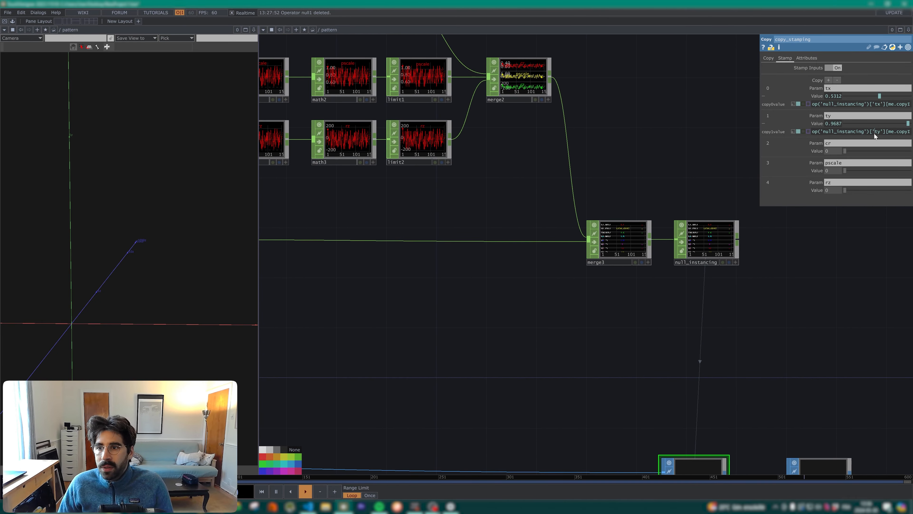
{"action": "left_click", "coordinate": [874, 131]}
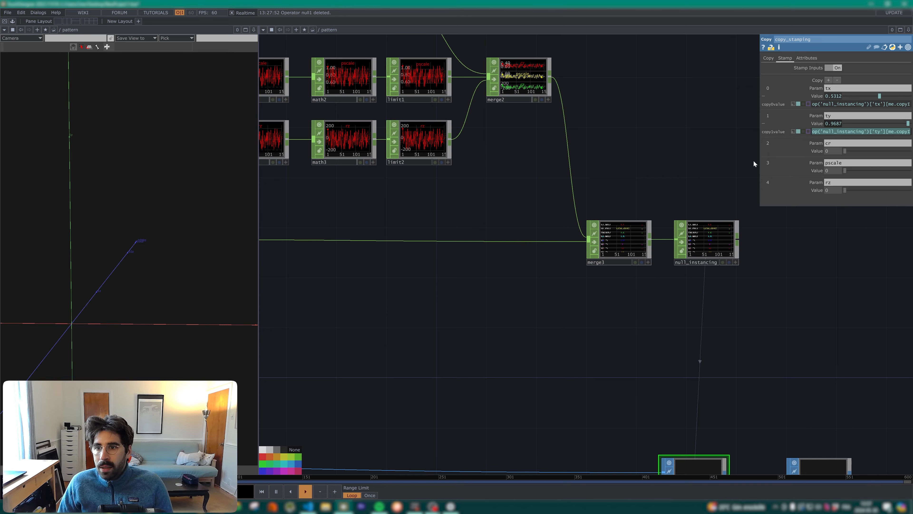
{"action": "left_click_drag", "start_coordinate": [758, 160], "coordinate": [580, 158]}
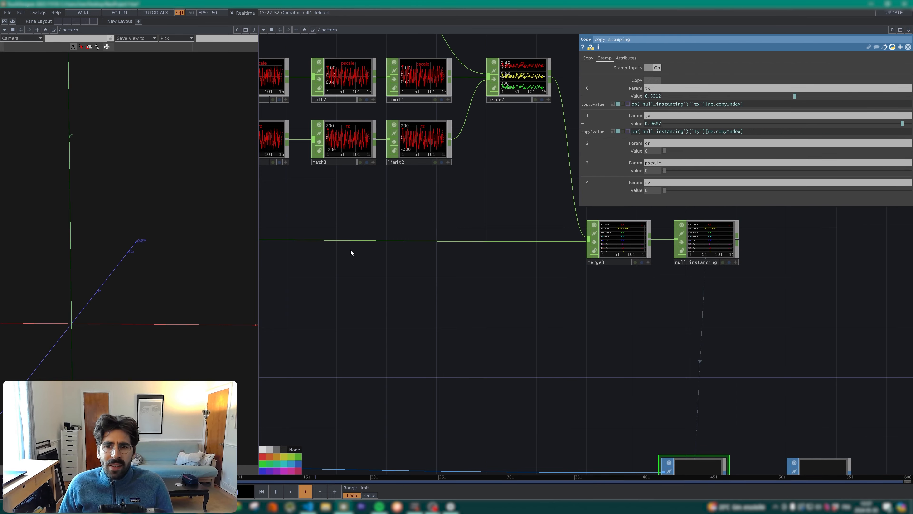
{"action": "left_click_drag", "start_coordinate": [345, 249], "coordinate": [422, 236]}
{"action": "left_click_drag", "start_coordinate": [664, 170], "coordinate": [540, 143]}
{"action": "key", "text": "ctrl+v"}
{"action": "left_click_drag", "start_coordinate": [653, 170], "coordinate": [614, 168]}
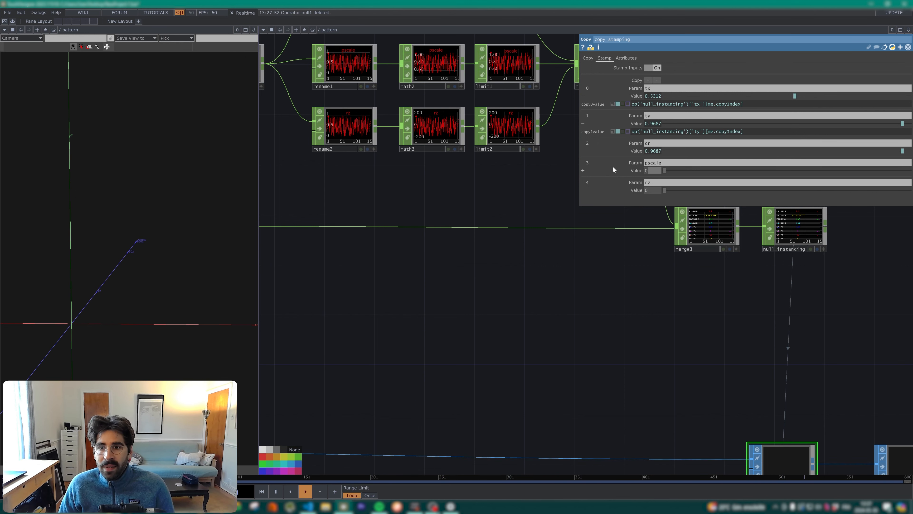
{"action": "left_click_drag", "start_coordinate": [656, 188], "coordinate": [564, 187]}
{"action": "key", "text": "ctrl+v"}
{"action": "key", "text": "Return"}
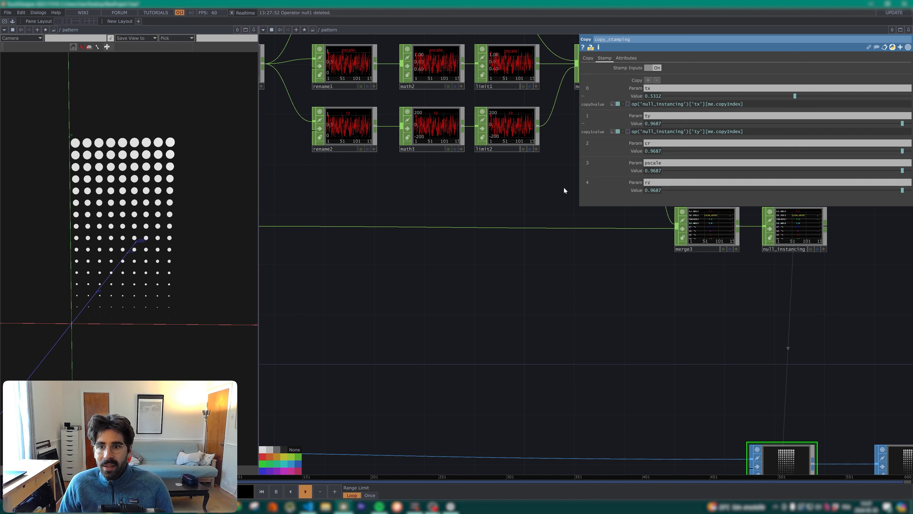
{"action": "left_click", "coordinate": [635, 151]}
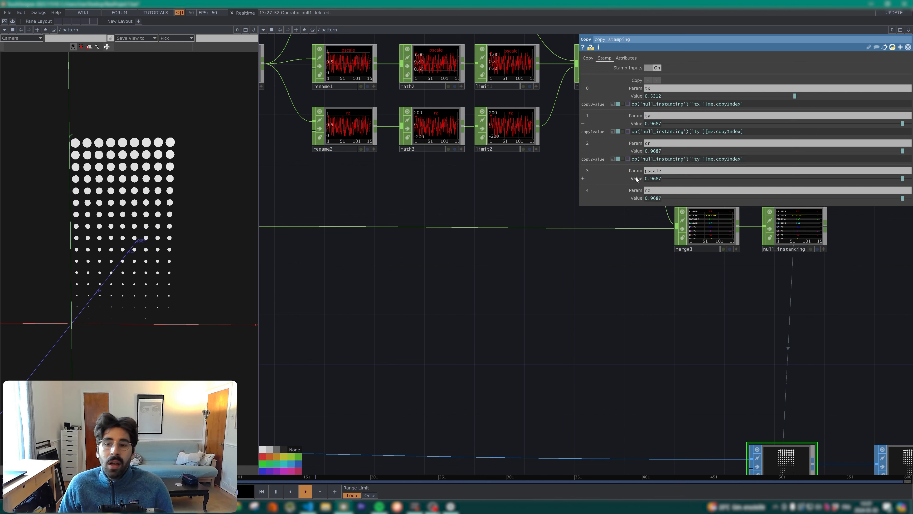
{"action": "left_click", "coordinate": [636, 176]}
{"action": "left_click", "coordinate": [639, 205]}
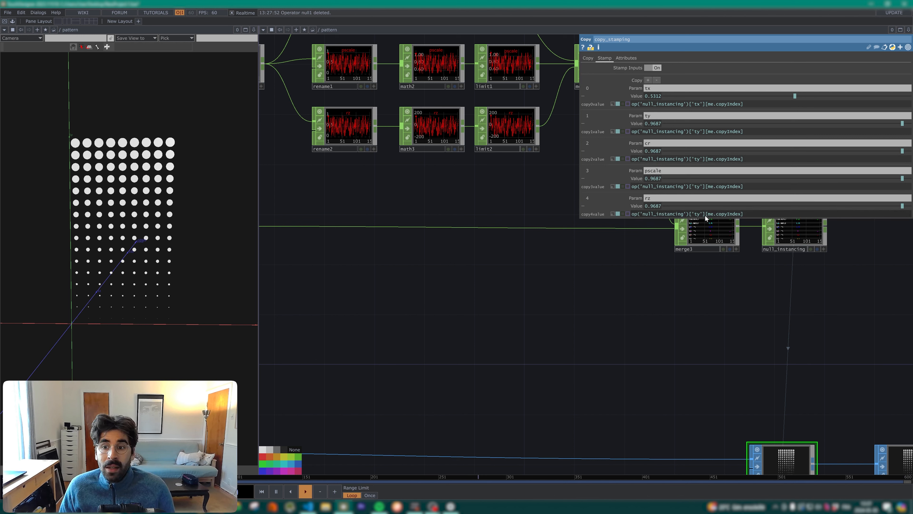
Step: Change the channel names in the three copied stamp expressions to 'cr', 'pscale' and 'rz' respectively
{"action": "left_click", "coordinate": [700, 159]}
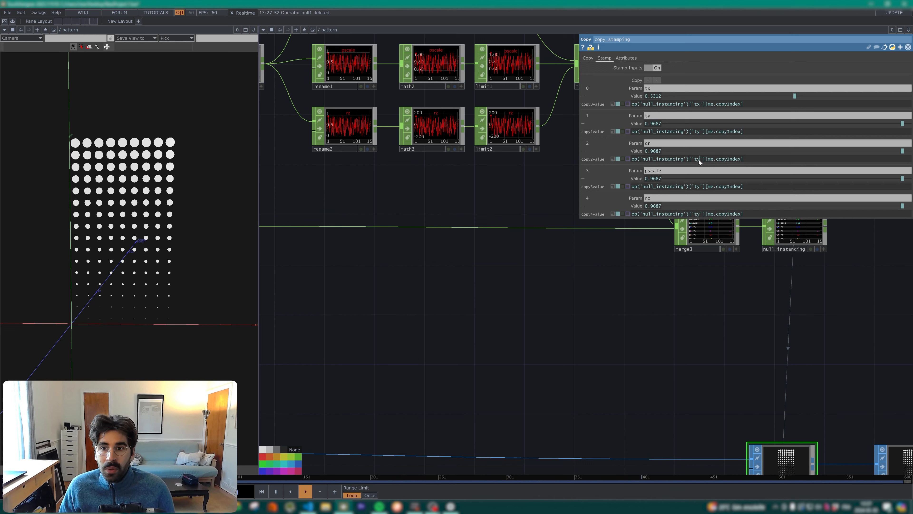
{"action": "key", "text": "BackSpace"}
{"action": "key", "text": "BackSpace"}
{"action": "type", "text": "cr"}
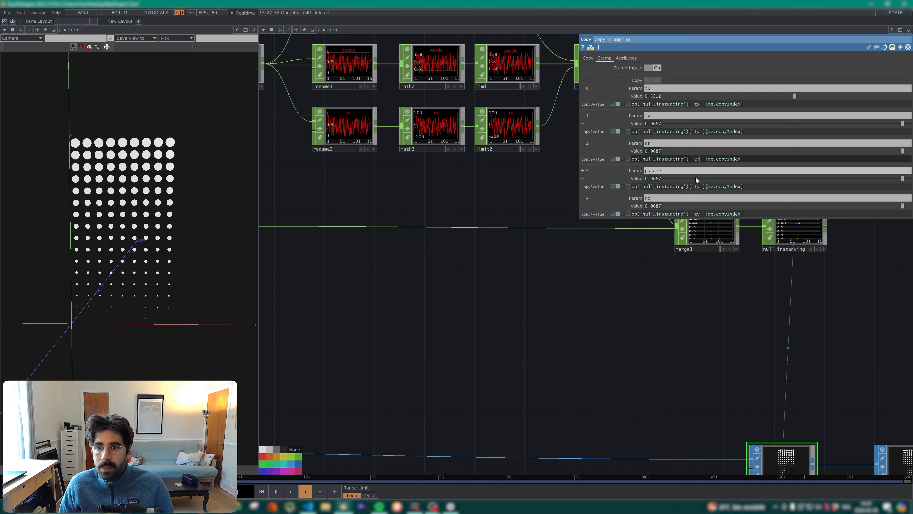
{"action": "key", "text": "Return"}
{"action": "double_click", "coordinate": [695, 186]}
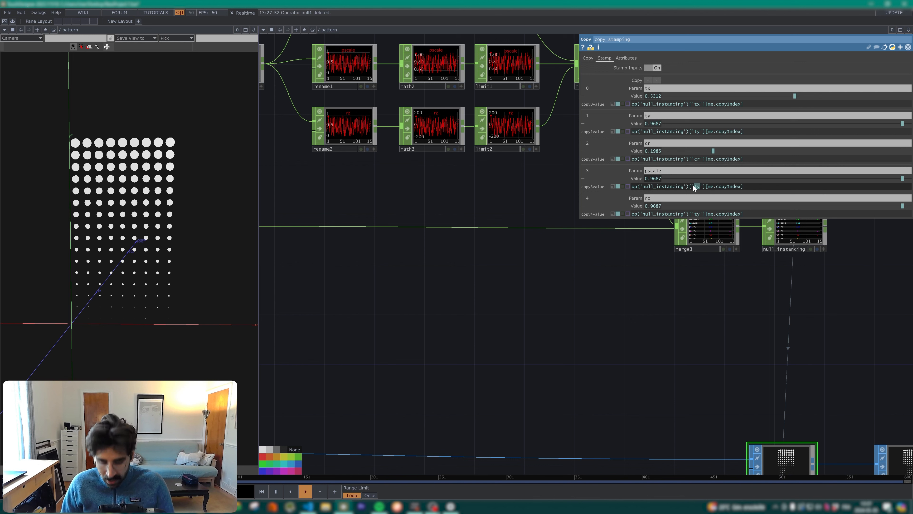
{"action": "type", "text": "pscale"}
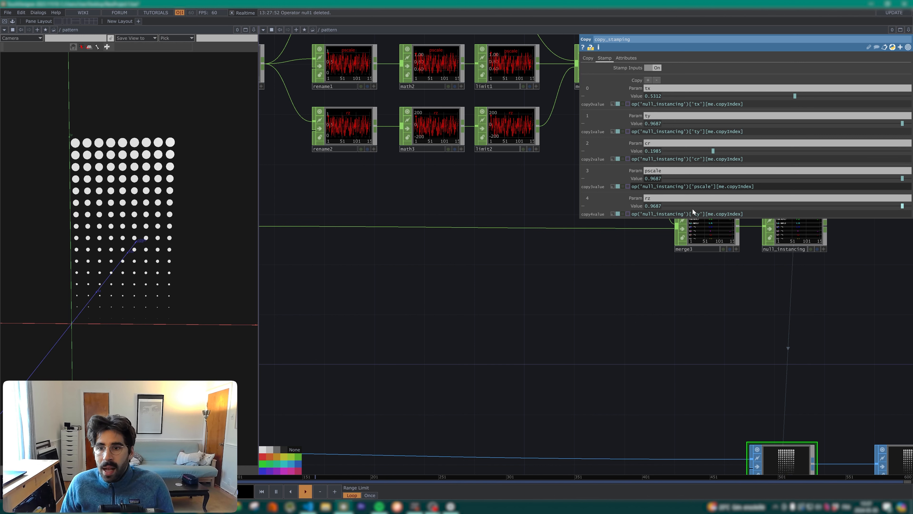
{"action": "key", "text": "Return"}
{"action": "double_click", "coordinate": [697, 214]}
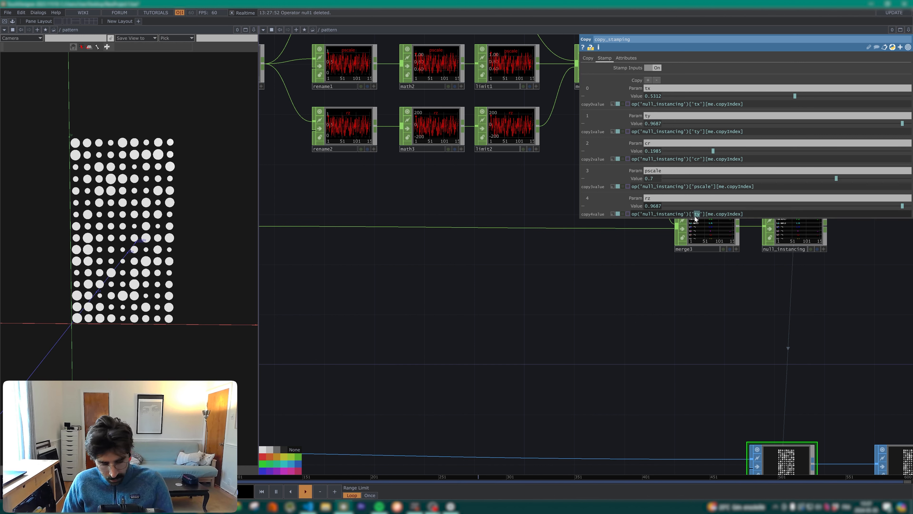
{"action": "type", "text": "rz"}
{"action": "key", "text": "Return"}
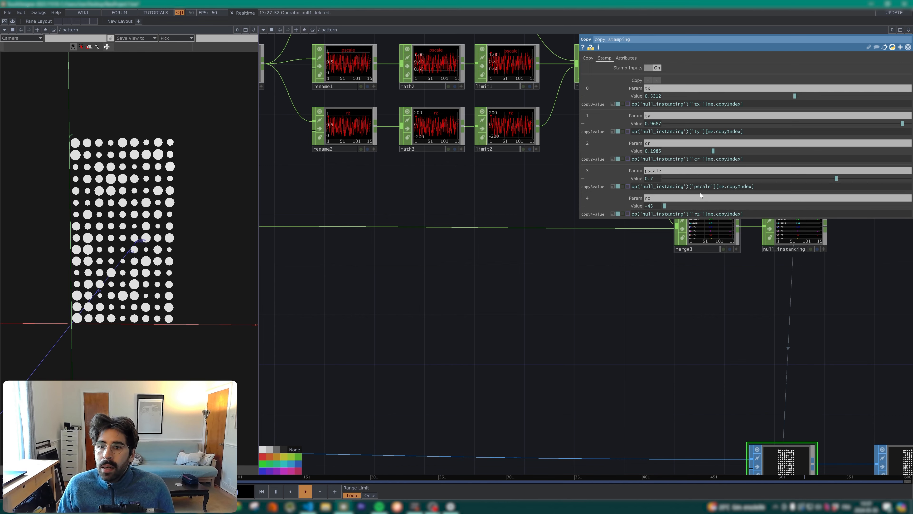
Step: Drive the corner radius of rectangle1 with the expression fetchStamp('cr', 0) and widen the geometry viewer to inspect the shapes
{"action": "middle_click_drag", "start_coordinate": [614, 245], "coordinate": [683, 339]}
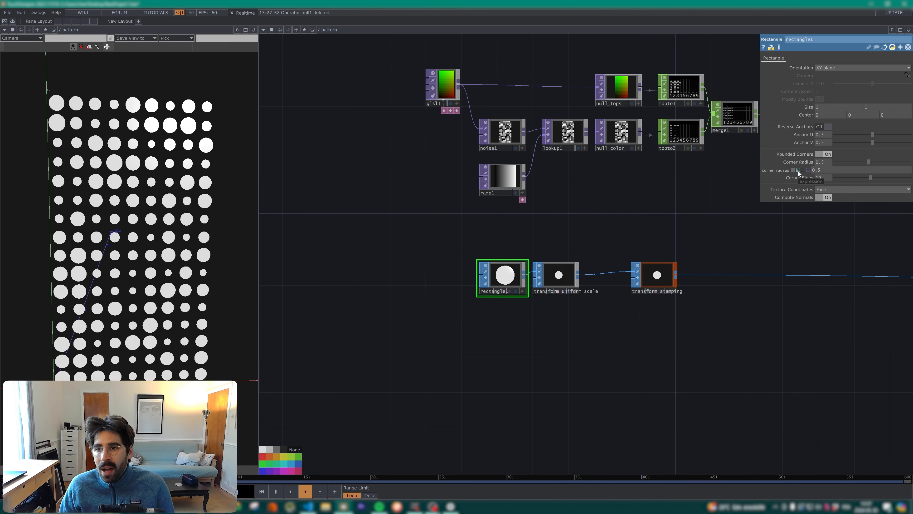
{"action": "mouse_move", "coordinate": [869, 162]}
{"action": "left_mouse_down"}
{"action": "mouse_move", "coordinate": [879, 159]}
{"action": "mouse_move", "coordinate": [832, 159]}
{"action": "mouse_move", "coordinate": [868, 161]}
{"action": "left_mouse_up"}
{"action": "left_click", "coordinate": [799, 170]}
{"action": "scroll", "coordinate": [158, 230], "scroll_direction": "up", "scroll_amount": 2}
{"action": "left_click_drag", "start_coordinate": [158, 230], "coordinate": [158, 223]}
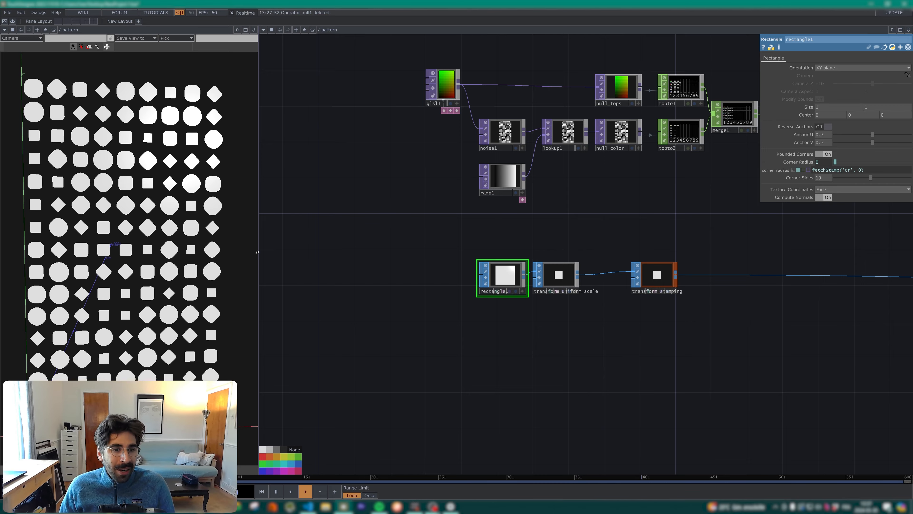
{"action": "left_click_drag", "start_coordinate": [259, 253], "coordinate": [274, 254]}
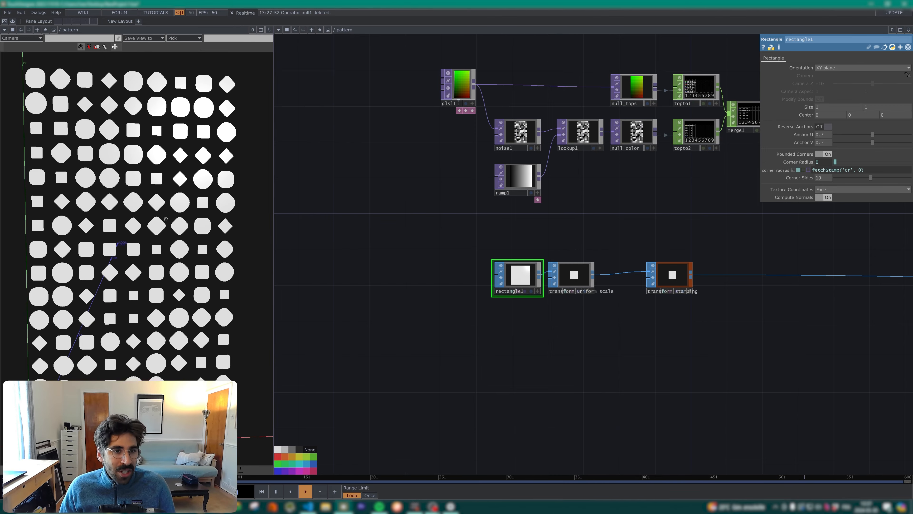
Step: Set the seed of pattern1 to 1.18
{"action": "left_click_drag", "start_coordinate": [633, 338], "coordinate": [481, 339]}
{"action": "key", "text": "h"}
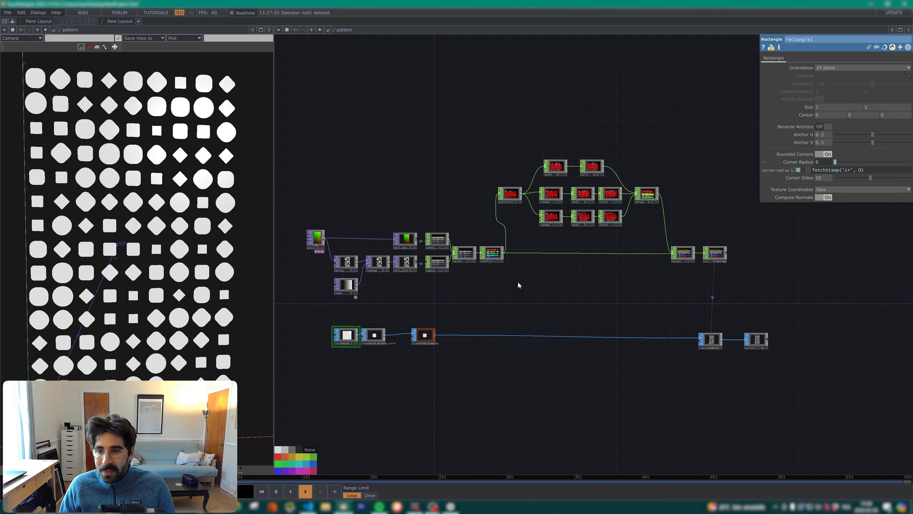
{"action": "scroll", "coordinate": [537, 177], "scroll_direction": "up", "scroll_amount": 3}
{"action": "left_click", "coordinate": [492, 197]}
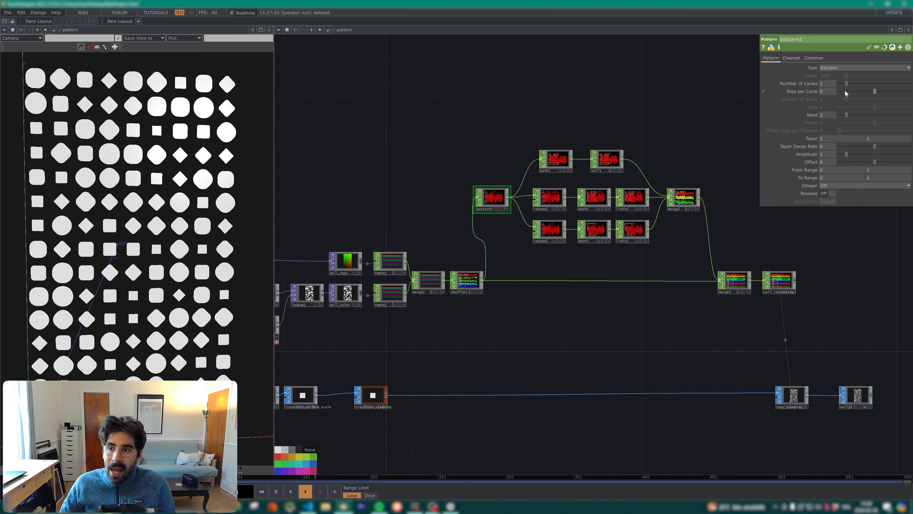
{"action": "mouse_move", "coordinate": [856, 116]}
{"action": "left_mouse_down"}
{"action": "mouse_move", "coordinate": [888, 115]}
{"action": "mouse_move", "coordinate": [862, 115]}
{"action": "left_mouse_up"}
Step: Insert a Lag CHOP between merge2 and merge3 and turn on Lag per Sample
{"action": "left_click_drag", "start_coordinate": [748, 187], "coordinate": [716, 190]}
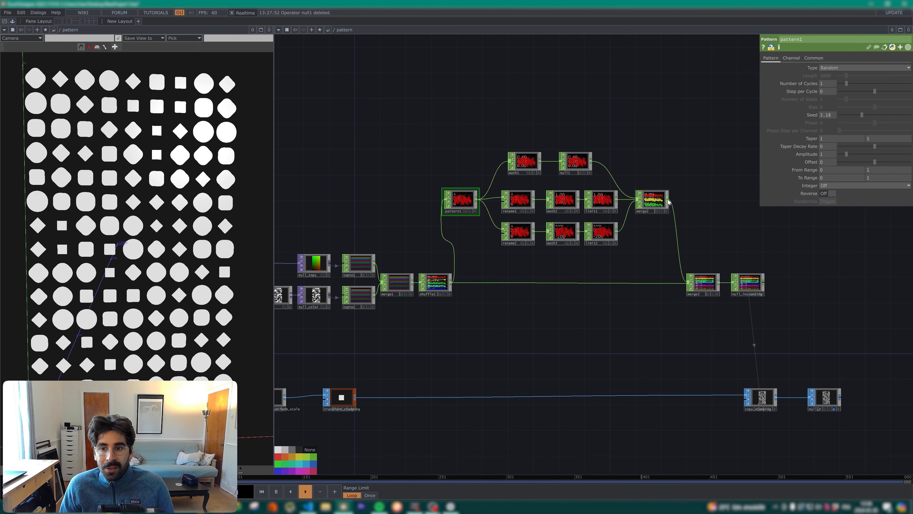
{"action": "right_click", "coordinate": [669, 200]}
{"action": "type", "text": "lag"}
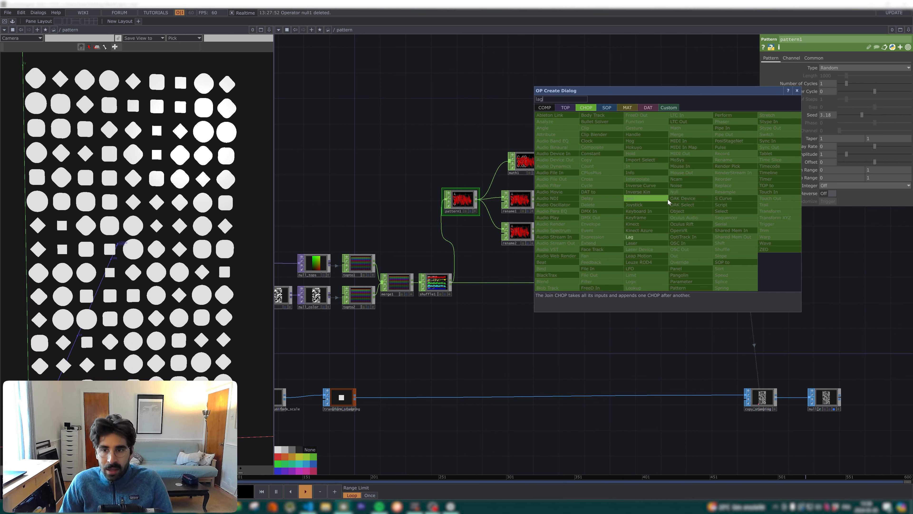
{"action": "left_click", "coordinate": [652, 236]}
{"action": "left_click", "coordinate": [705, 198]}
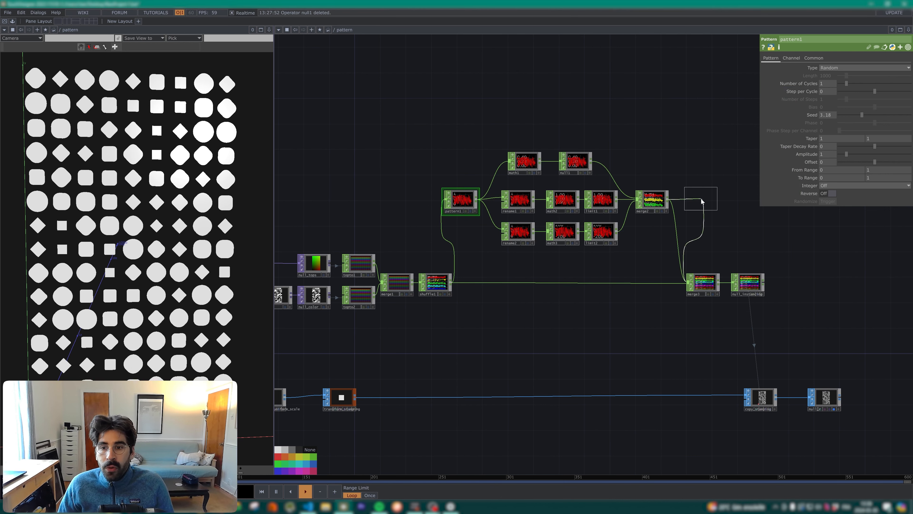
{"action": "scroll", "coordinate": [683, 209], "scroll_direction": "up", "scroll_amount": 2}
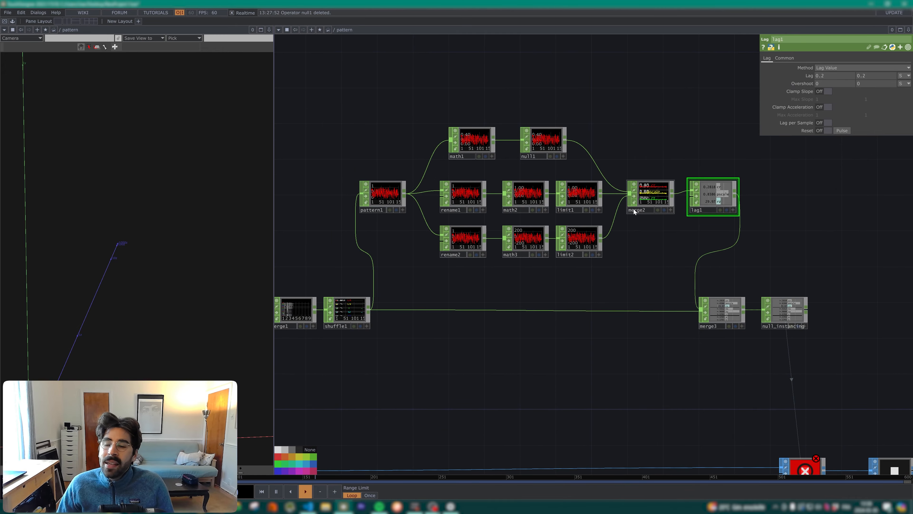
{"action": "left_click", "coordinate": [829, 122]}
Step: Add an LFO CHOP of type Pulse with a frequency of 0.5 and a channel named seed
{"action": "key", "text": "Tab"}
{"action": "type", "text": "lfo"}
{"action": "left_click", "coordinate": [862, 68]}
{"action": "left_click", "coordinate": [827, 111]}
{"action": "double_click", "coordinate": [823, 83]}
{"action": "type", "text": ".5"}
Step: Add a Count CHOP directly after lfo1
{"action": "right_click", "coordinate": [445, 191]}
{"action": "type", "text": "coun"}
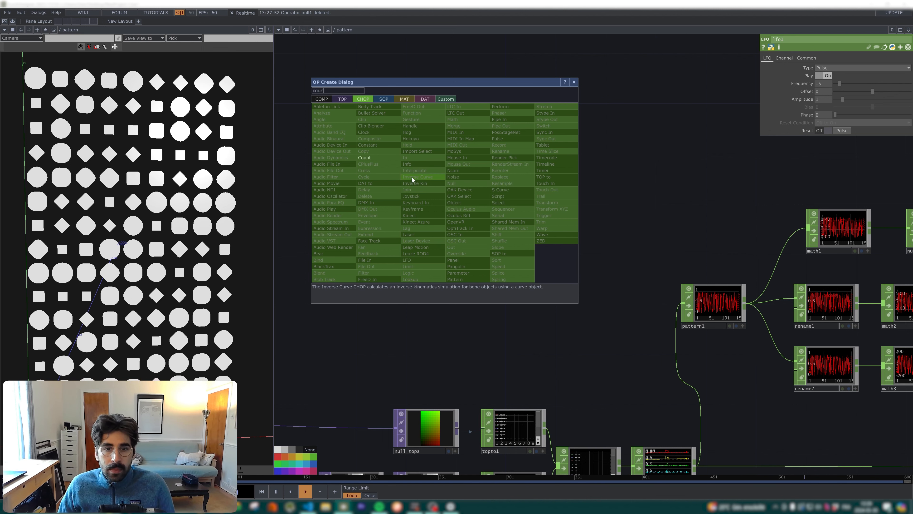
{"action": "left_click", "coordinate": [386, 159]}
{"action": "left_click", "coordinate": [492, 192]}
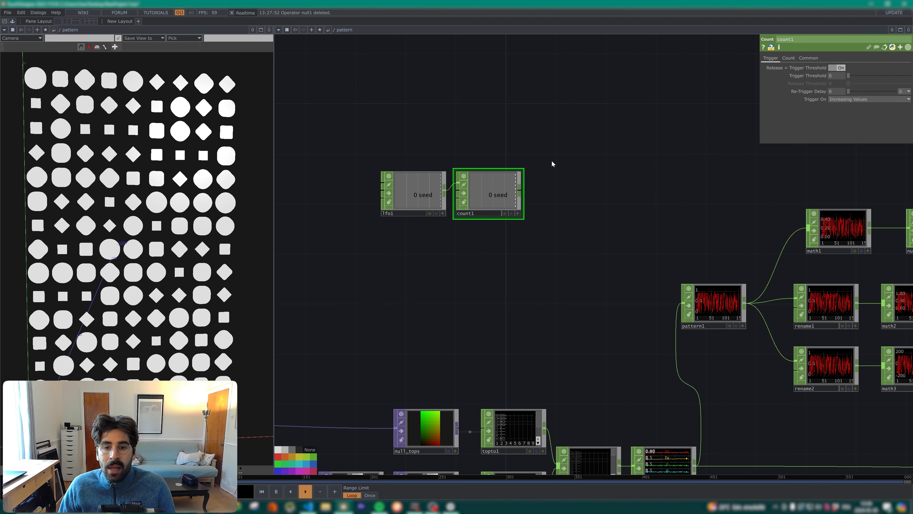
Step: Add a Null CHOP named null_seed after count1 and link its seed channel to the seed of pattern1
{"action": "left_click", "coordinate": [627, 194]}
{"action": "left_click", "coordinate": [607, 213]}
{"action": "type", "text": "null_seed"}
{"action": "key", "text": "Return"}
{"action": "left_click_drag", "start_coordinate": [633, 194], "coordinate": [836, 115]}
{"action": "left_click", "coordinate": [417, 193]}
Step: Reposition the copy_stamping node and the null SOP after it beneath null_instancing
{"action": "left_click_drag", "start_coordinate": [643, 249], "coordinate": [571, 214]}
{"action": "scroll", "coordinate": [571, 214], "scroll_direction": "down", "scroll_amount": 3}
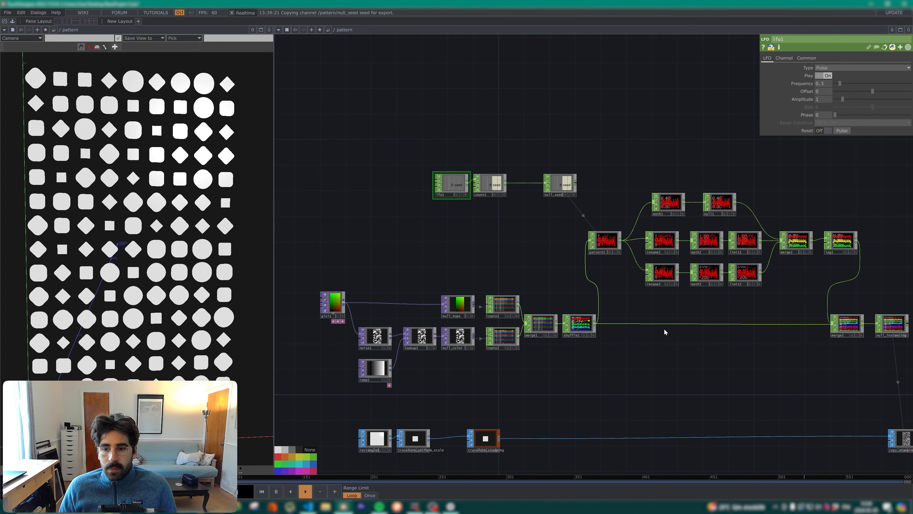
{"action": "left_click_drag", "start_coordinate": [664, 328], "coordinate": [584, 282]}
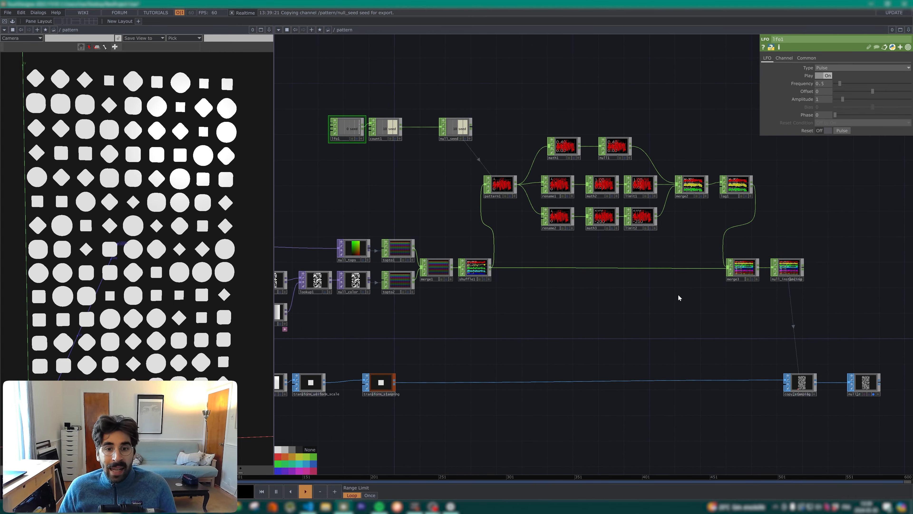
{"action": "left_click_drag", "start_coordinate": [527, 309], "coordinate": [440, 277]}
{"action": "left_click_drag", "start_coordinate": [714, 340], "coordinate": [695, 347]}
{"action": "left_click_drag", "start_coordinate": [778, 340], "coordinate": [740, 346]}
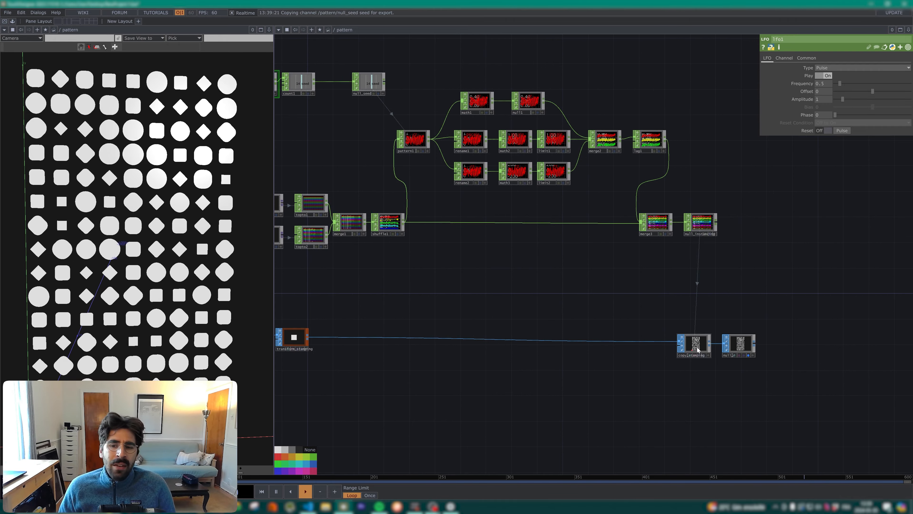
Step: Add a Point SOP directly after transform_stamping
{"action": "right_click_drag", "start_coordinate": [742, 388], "coordinate": [638, 335]}
{"action": "left_click_drag", "start_coordinate": [529, 359], "coordinate": [584, 357]}
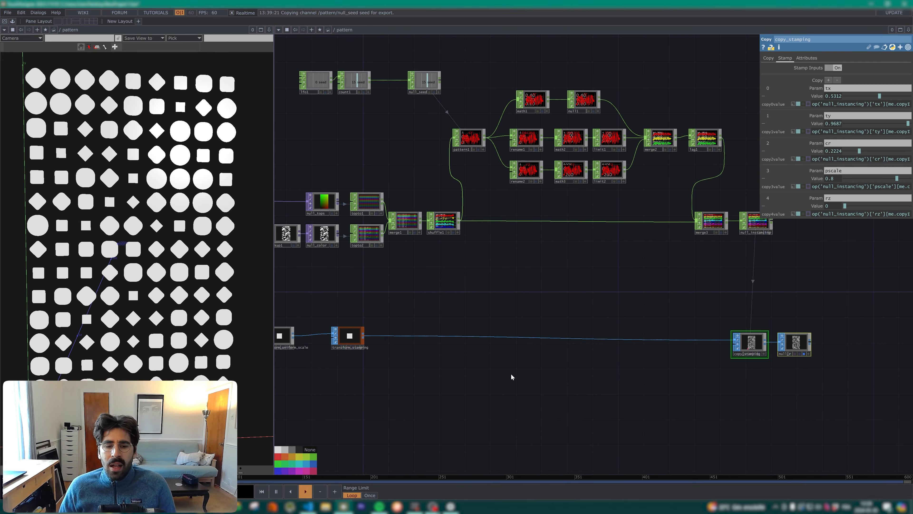
{"action": "key", "text": "Tab"}
{"action": "type", "text": "poin"}
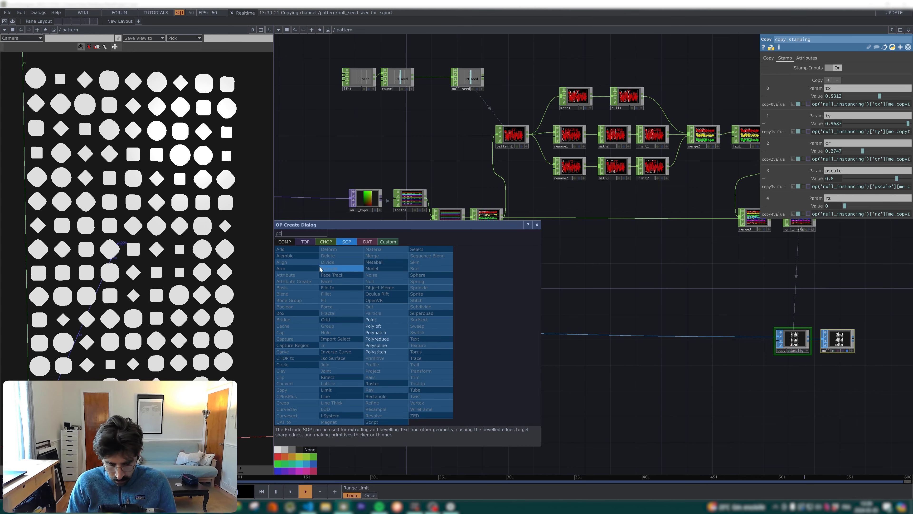
{"action": "left_click", "coordinate": [380, 319]}
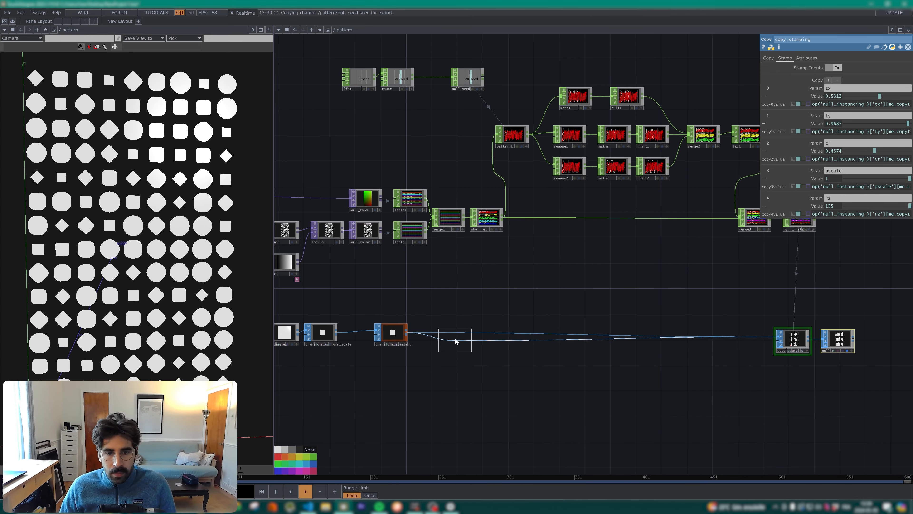
{"action": "left_click", "coordinate": [455, 336]}
Step: Set point1 to Add Color and copy the fetchStamp expression from transform_stamping into its red color component
{"action": "left_click", "coordinate": [779, 99]}
{"action": "left_click", "coordinate": [775, 113]}
{"action": "left_click", "coordinate": [816, 107]}
{"action": "left_click", "coordinate": [393, 333]}
{"action": "key", "text": "ctrl+c"}
{"action": "left_click", "coordinate": [455, 334]}
{"action": "left_click_drag", "start_coordinate": [877, 115], "coordinate": [767, 116]}
{"action": "key", "text": "ctrl+v"}
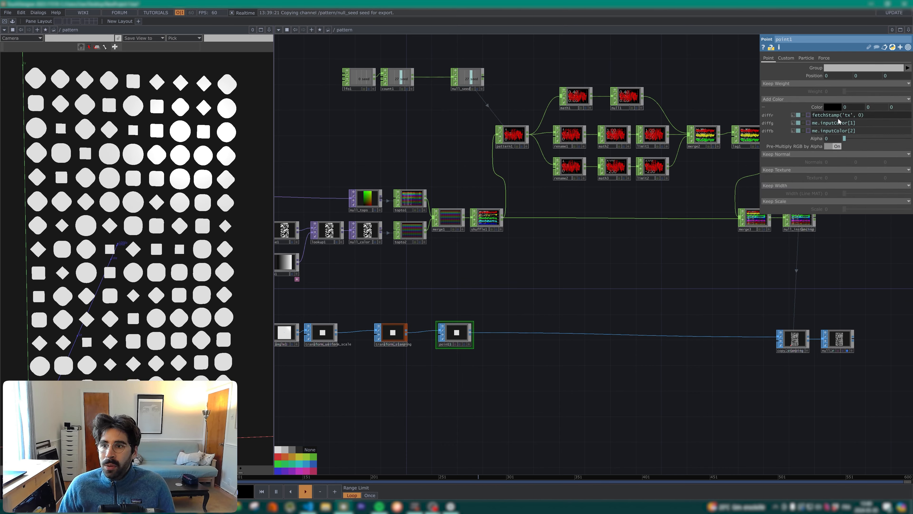
Step: Set point1's color expressions to fetchStamp('r', 1), fetchStamp('g', 1) and fetchStamp('b', 1)
{"action": "left_click", "coordinate": [847, 116]}
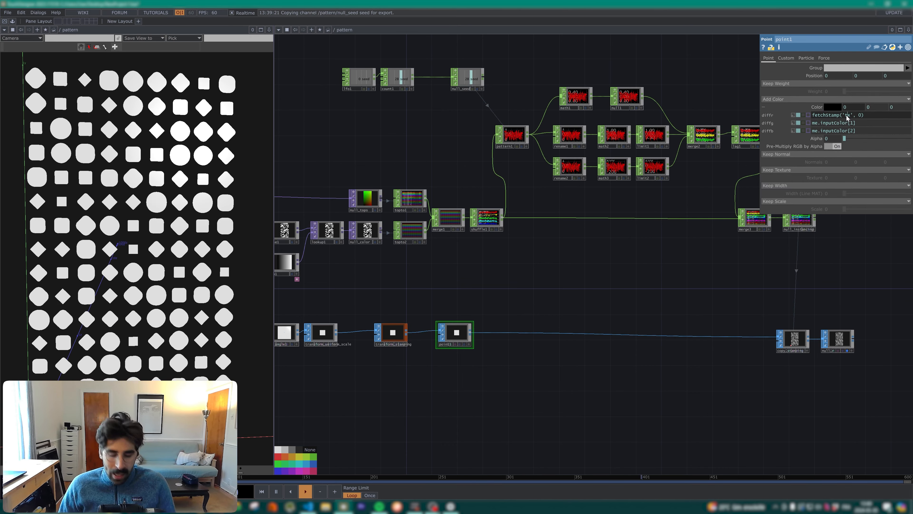
{"action": "key", "text": "BackSpace"}
{"action": "key", "text": "BackSpace"}
{"action": "type", "text": "r"}
{"action": "left_click_drag", "start_coordinate": [876, 123], "coordinate": [806, 123]}
{"action": "type", "text": "fetchStamp('g', 1)"}
{"action": "left_click_drag", "start_coordinate": [876, 131], "coordinate": [805, 131]}
{"action": "type", "text": "fetchStamp('b', 1)"}
Step: Examine the channels in merge3 and null_instancing and trace them back to null_color and shuffle1
{"action": "left_click_drag", "start_coordinate": [793, 311], "coordinate": [751, 322]}
{"action": "middle_click_drag", "start_coordinate": [777, 244], "coordinate": [733, 203]}
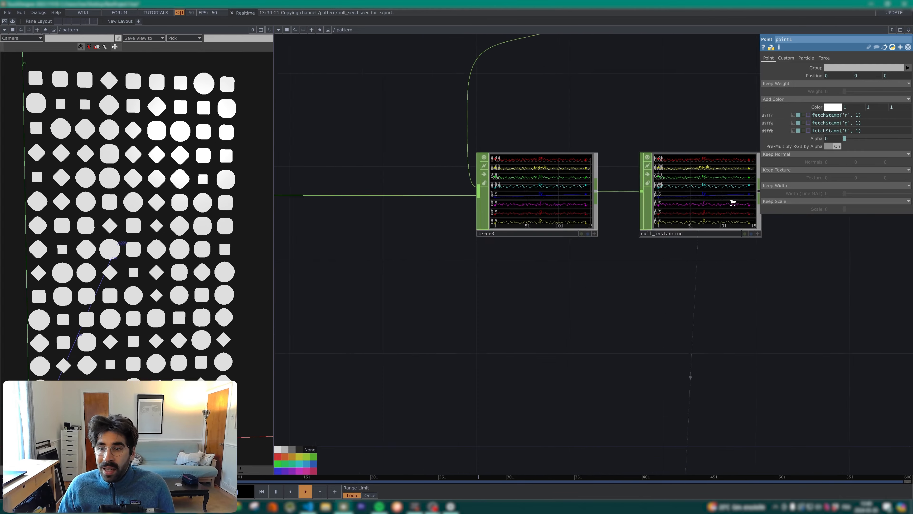
{"action": "scroll", "coordinate": [716, 203], "scroll_direction": "up", "scroll_amount": 3}
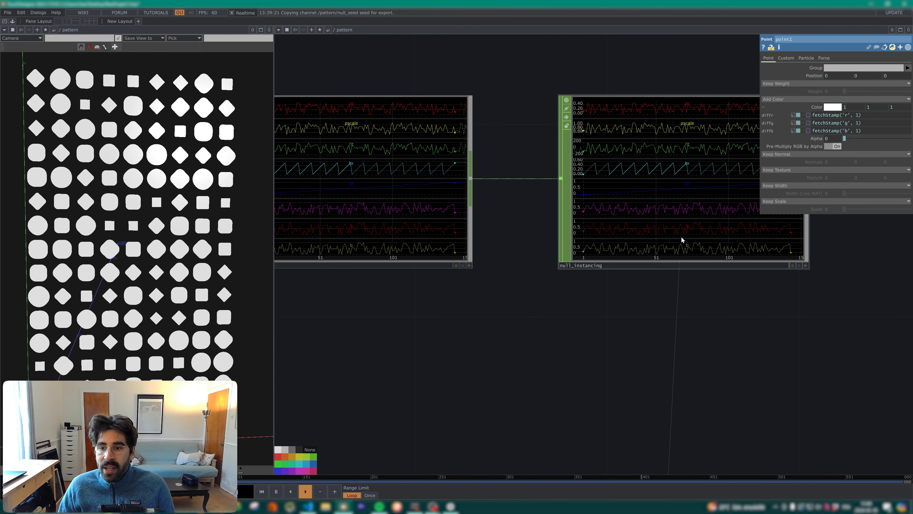
{"action": "scroll", "coordinate": [681, 236], "scroll_direction": "down", "scroll_amount": 6}
{"action": "left_click_drag", "start_coordinate": [558, 295], "coordinate": [787, 266]}
{"action": "scroll", "coordinate": [395, 259], "scroll_direction": "up", "scroll_amount": 2}
{"action": "right_click_drag", "start_coordinate": [293, 224], "coordinate": [467, 317]}
{"action": "left_click_drag", "start_coordinate": [742, 273], "coordinate": [544, 226]}
{"action": "scroll", "coordinate": [544, 226], "scroll_direction": "down", "scroll_amount": 2}
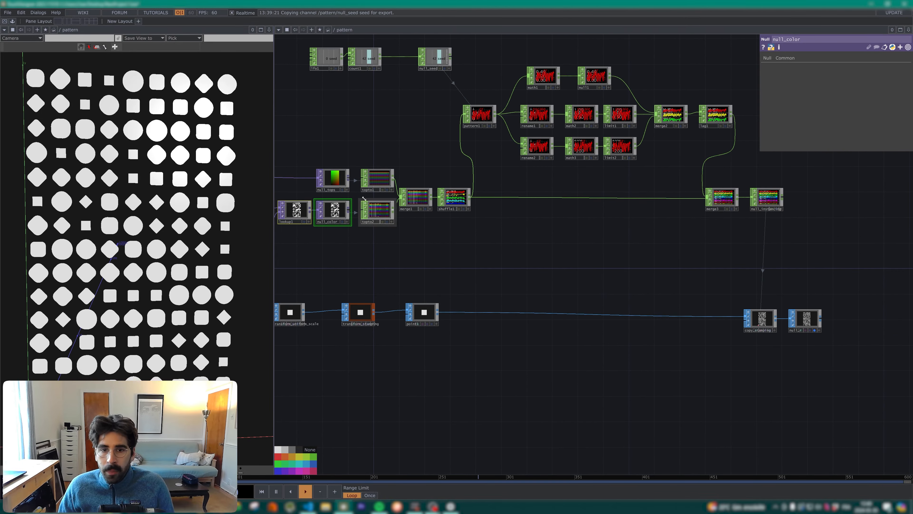
{"action": "left_click", "coordinate": [454, 198]}
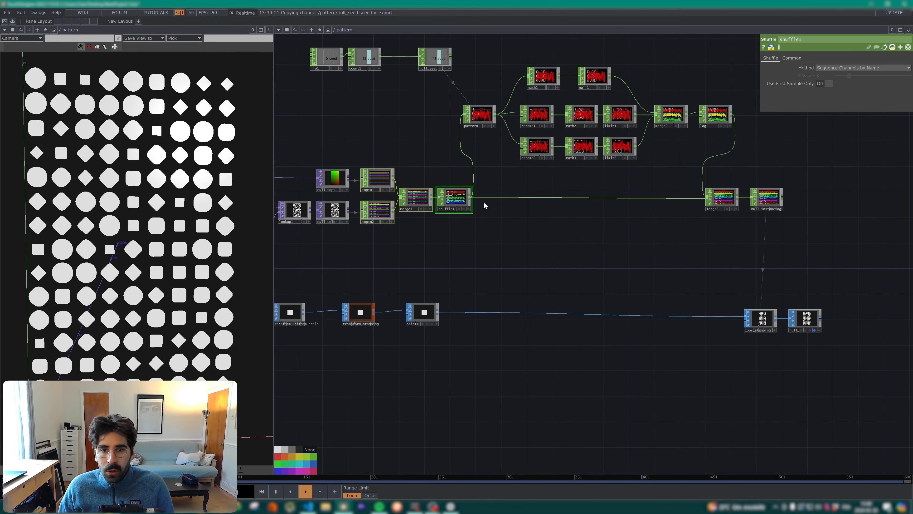
Step: Make the g and b stamp parameters of copy_stamping read the matching g and b channels of null_instancing
{"action": "left_click_drag", "start_coordinate": [623, 284], "coordinate": [612, 258]}
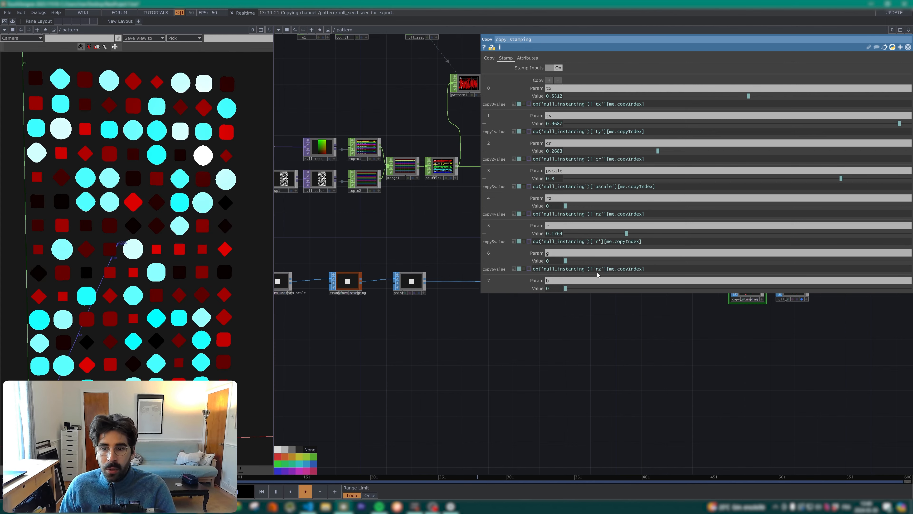
{"action": "double_click", "coordinate": [597, 269]}
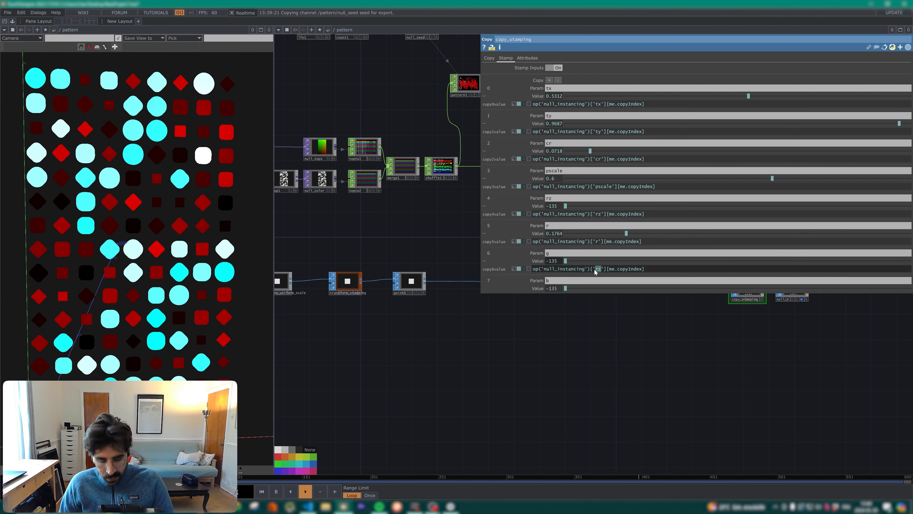
{"action": "type", "text": "b"}
{"action": "key", "text": "Return"}
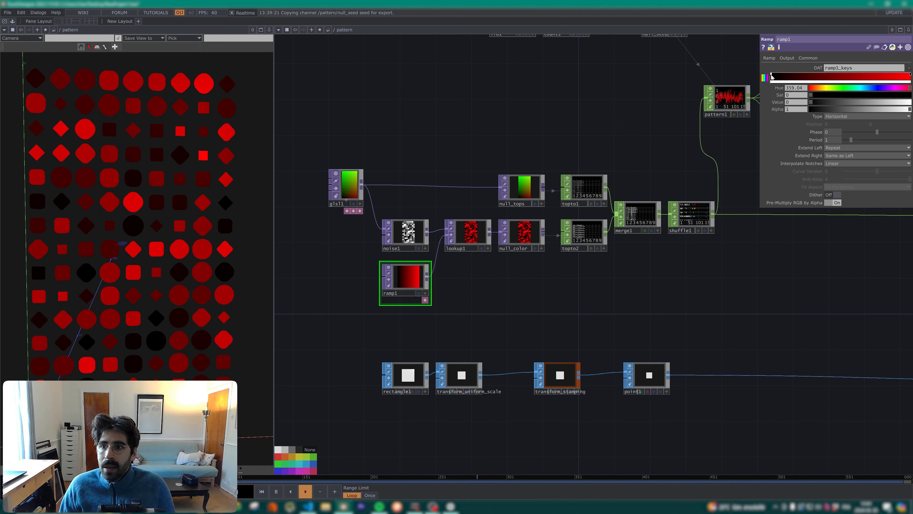
Step: Set the value of ramp1's starting color key to 1 for a white-to-red gradient
{"action": "left_click_drag", "start_coordinate": [843, 103], "coordinate": [908, 104]}
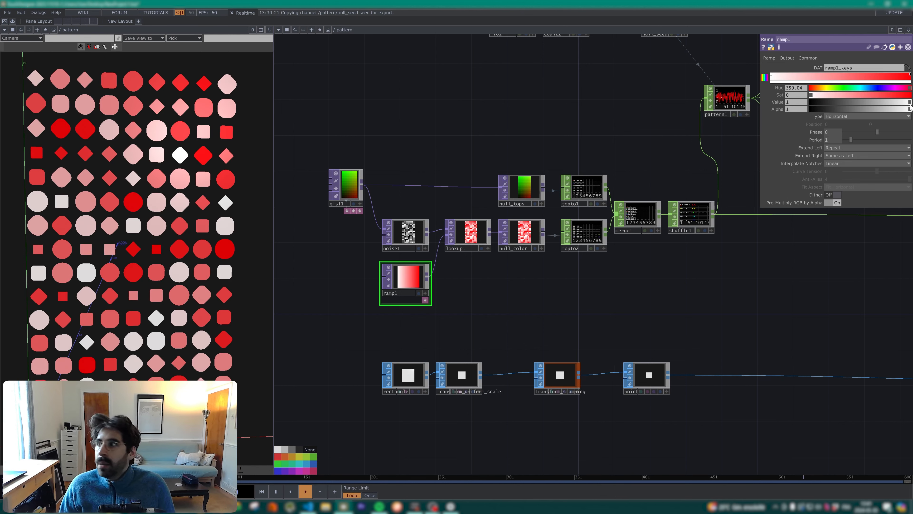
Step: Add a Geometry COMP named geo_pattern from the output of the null SOP after copy_stamping
{"action": "scroll", "coordinate": [683, 288], "scroll_direction": "down", "scroll_amount": 3}
{"action": "left_click_drag", "start_coordinate": [726, 288], "coordinate": [353, 275]}
{"action": "mouse_move", "coordinate": [625, 344]}
{"action": "left_mouse_down"}
{"action": "mouse_move", "coordinate": [567, 338]}
{"action": "mouse_move", "coordinate": [624, 337]}
{"action": "left_mouse_up"}
{"action": "left_click_drag", "start_coordinate": [628, 390], "coordinate": [514, 392]}
{"action": "left_click_drag", "start_coordinate": [562, 348], "coordinate": [569, 342]}
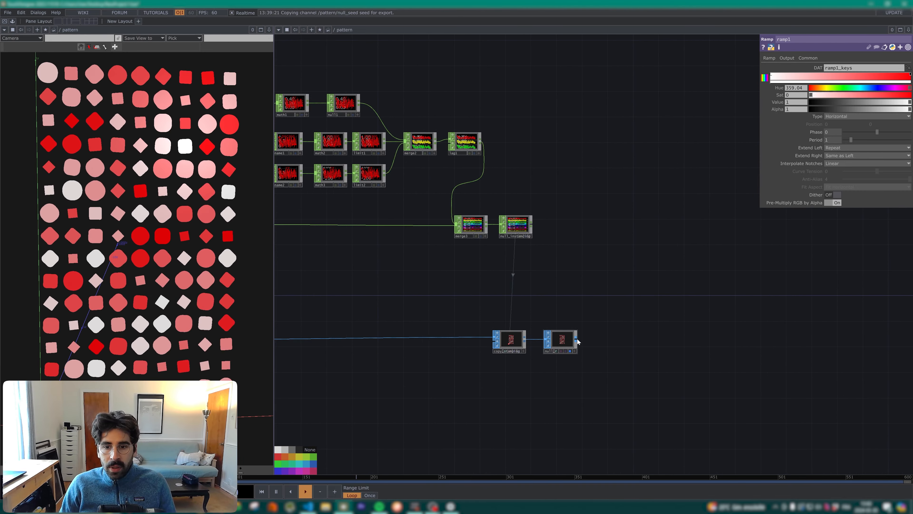
{"action": "right_click", "coordinate": [576, 340]}
{"action": "left_click", "coordinate": [454, 248]}
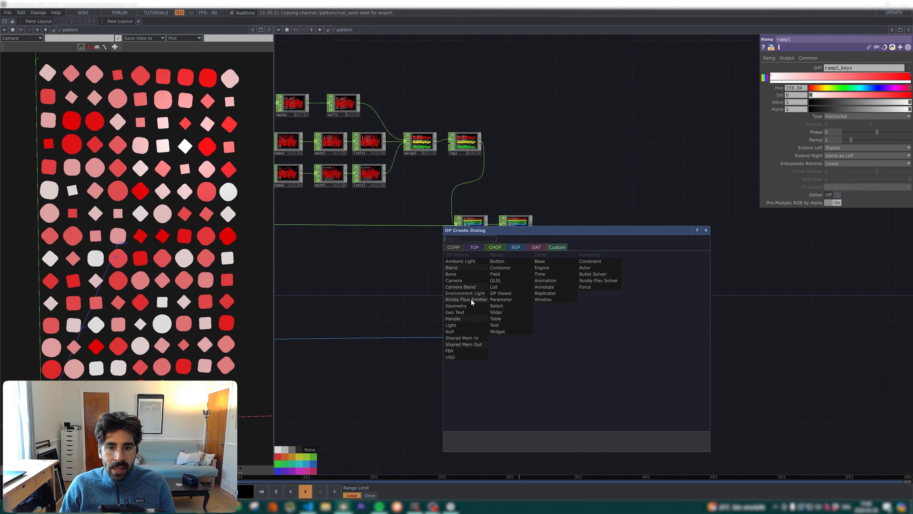
{"action": "left_click", "coordinate": [456, 306]}
{"action": "left_click", "coordinate": [615, 309]}
{"action": "type", "text": "geo_pattern"}
{"action": "key", "text": "Return"}
Step: Name the Constant material constant_pattern and assign it to geo_pattern
{"action": "type", "text": "constant_pattern"}
{"action": "key", "text": "Return"}
{"action": "left_click_drag", "start_coordinate": [617, 235], "coordinate": [625, 310]}
{"action": "left_click", "coordinate": [630, 301]}
Step: Close the geometry viewer pane and add a Render TOP beside geo_pattern
{"action": "left_click_drag", "start_coordinate": [698, 298], "coordinate": [506, 229]}
{"action": "left_click", "coordinate": [269, 30]}
{"action": "key", "text": "Tab"}
{"action": "type", "text": "rend"}
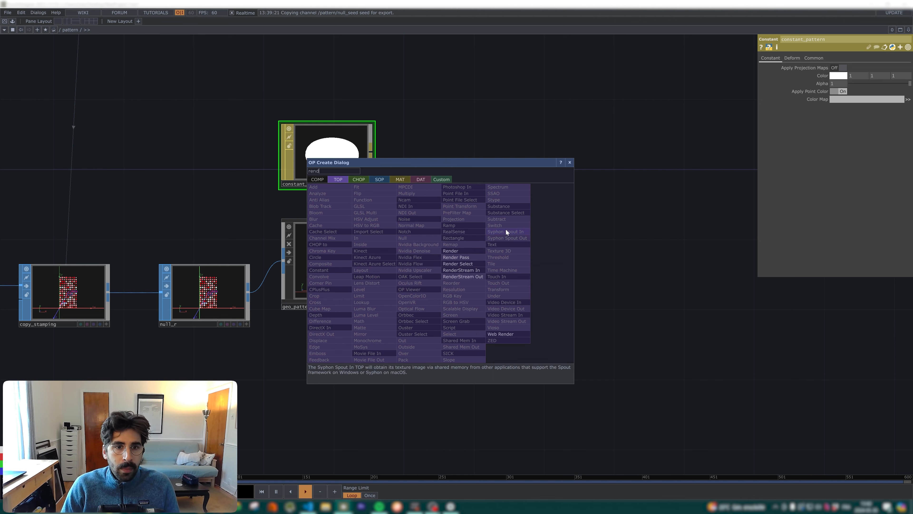
{"action": "left_click", "coordinate": [451, 252]}
{"action": "left_click", "coordinate": [522, 259]}
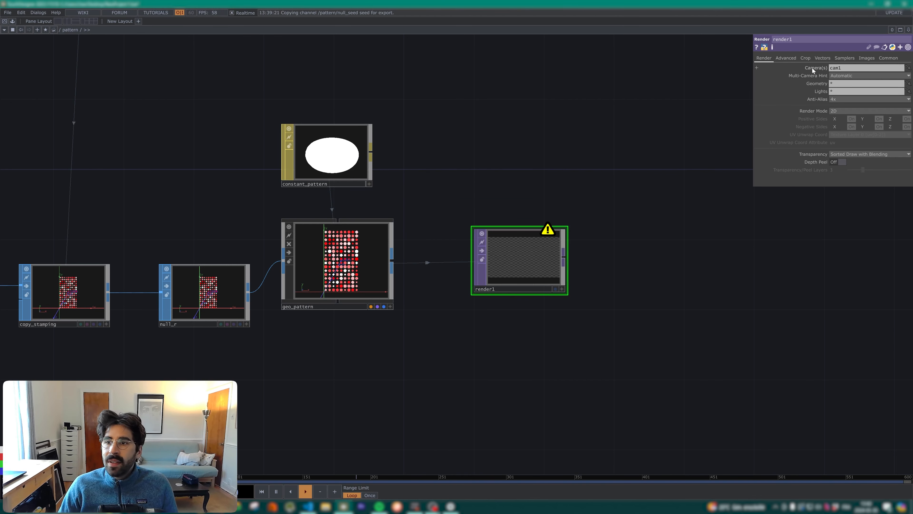
Step: Change render1 to a portrait resolution with a width of 720
{"action": "left_click", "coordinate": [887, 58]}
{"action": "left_click_drag", "start_coordinate": [854, 68], "coordinate": [790, 64]}
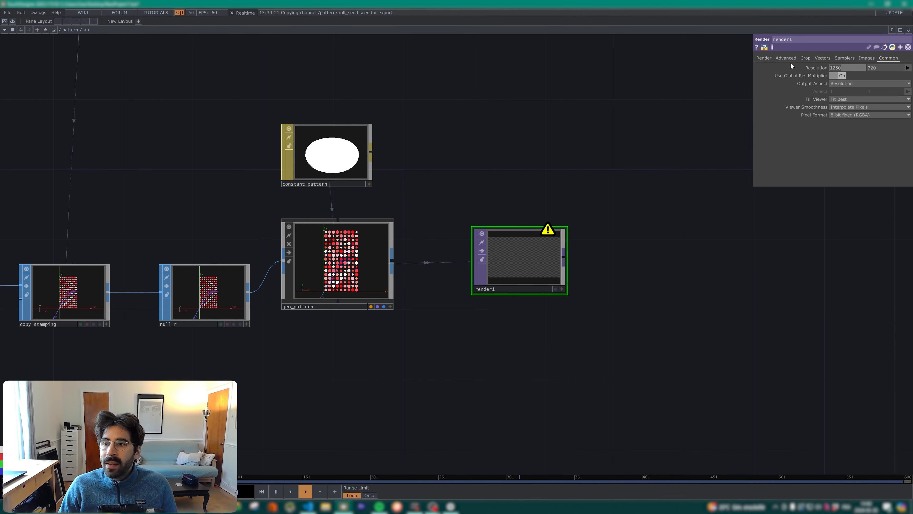
{"action": "type", "text": "720"}
{"action": "key", "text": "Tab"}
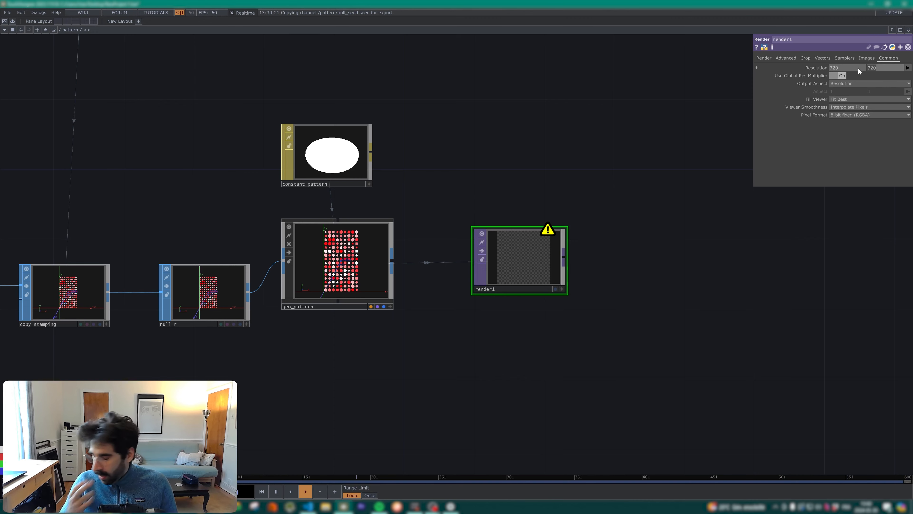
{"action": "type", "text": "128"}
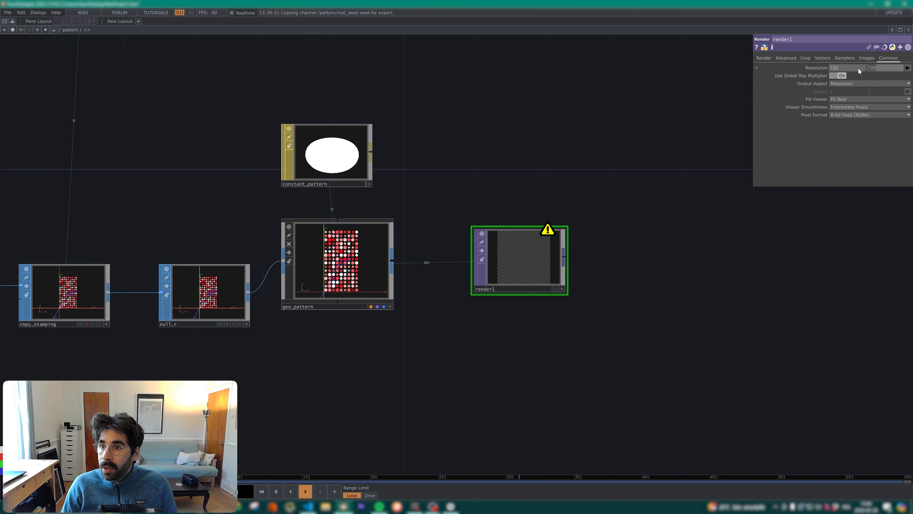